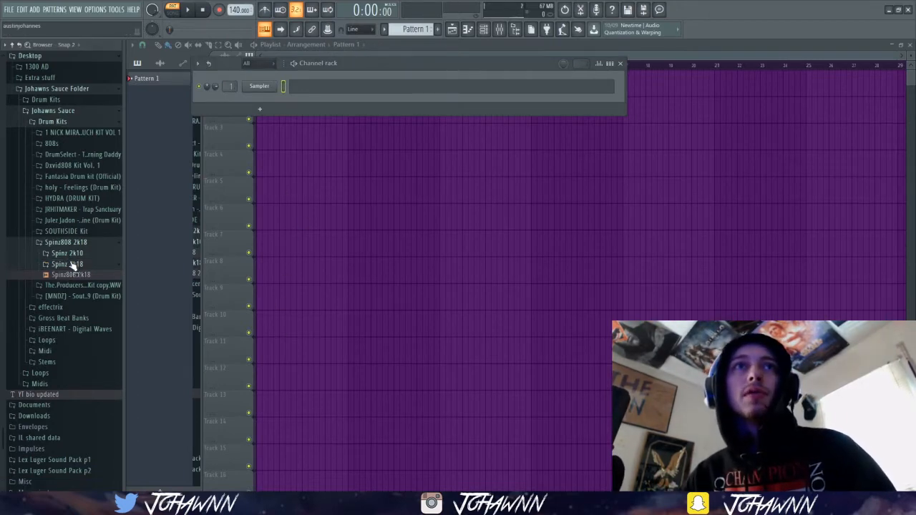
Collapse the Spinz808 2k18 folder in the browser and review the audio device settings.
{"action": "left_click", "coordinate": [66, 241]}
{"action": "left_click", "coordinate": [97, 9]}
{"action": "left_click", "coordinate": [107, 40]}
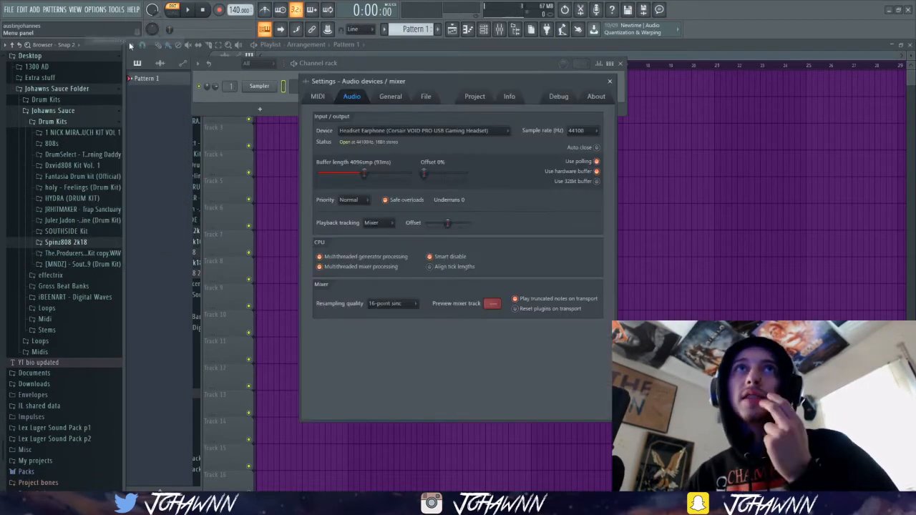
{"action": "left_click", "coordinate": [609, 81]}
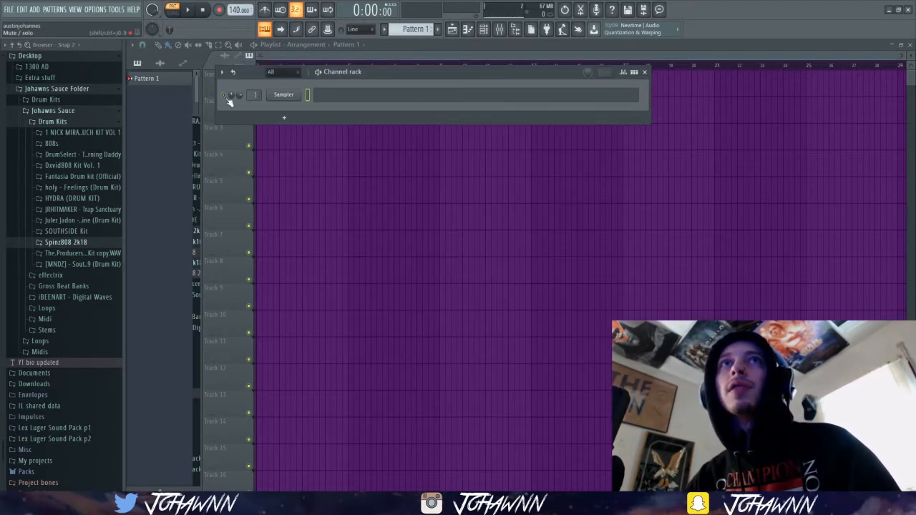
{"action": "left_click_drag", "start_coordinate": [384, 72], "coordinate": [384, 78]}
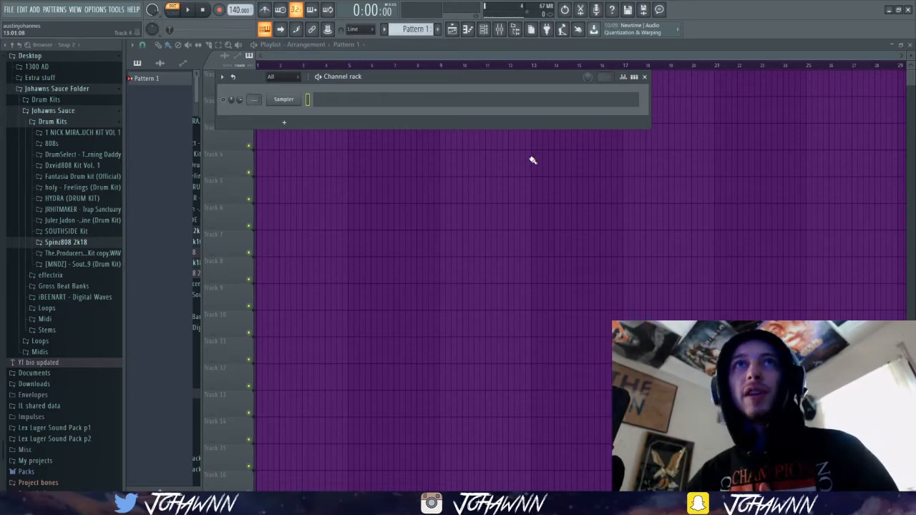
{"action": "scroll", "coordinate": [75, 166], "scroll_direction": "up", "scroll_amount": 15}
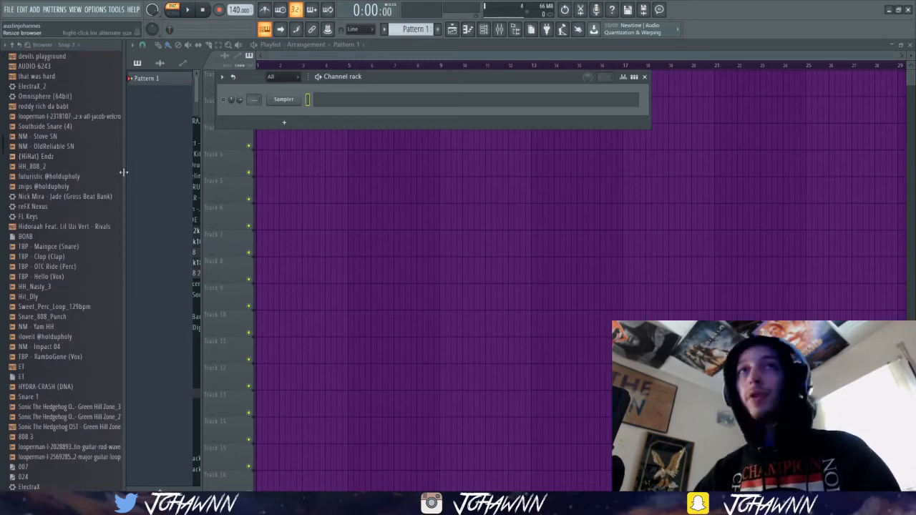
{"action": "scroll", "coordinate": [69, 147], "scroll_direction": "down", "scroll_amount": 4}
{"action": "scroll", "coordinate": [70, 154], "scroll_direction": "down", "scroll_amount": 15}
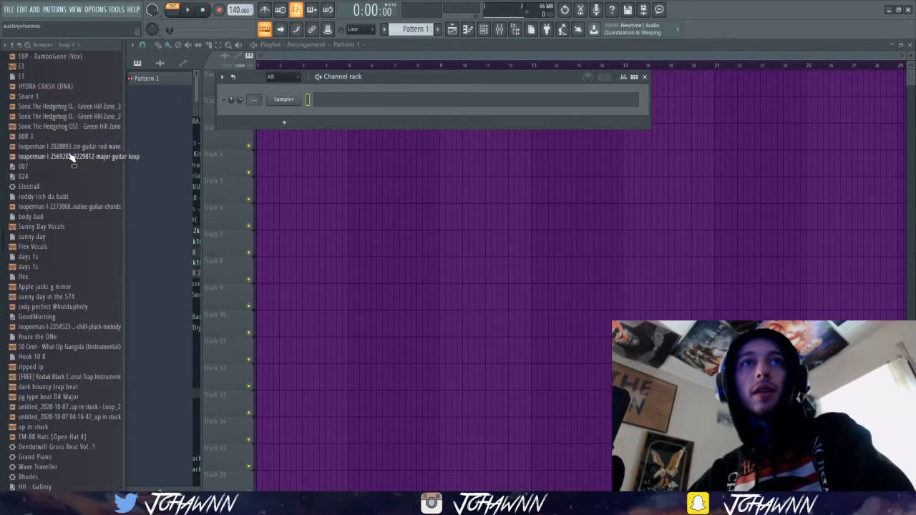
{"action": "scroll", "coordinate": [73, 169], "scroll_direction": "down", "scroll_amount": 6}
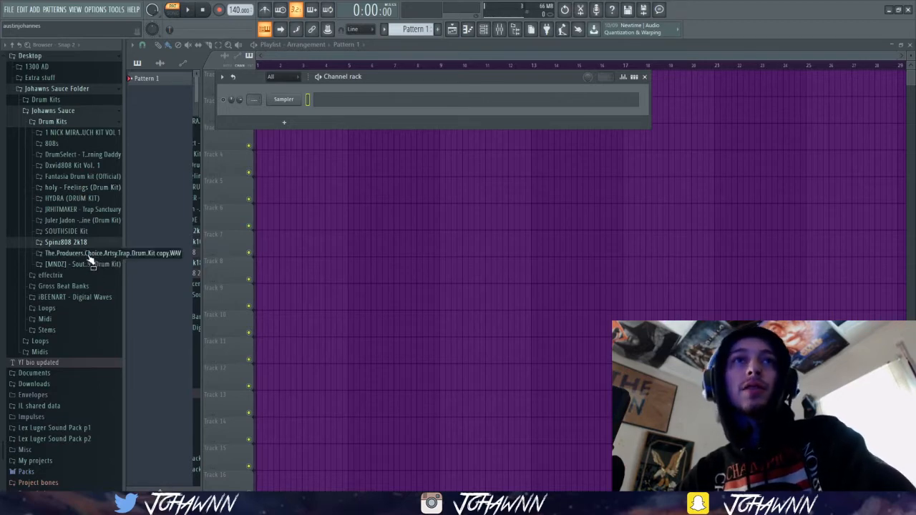
Add the Grand Piano from the Packs' Instruments > Keyboard folder to the channel rack as a new channel.
{"action": "scroll", "coordinate": [86, 272], "scroll_direction": "down", "scroll_amount": 3}
{"action": "left_click", "coordinate": [66, 392]}
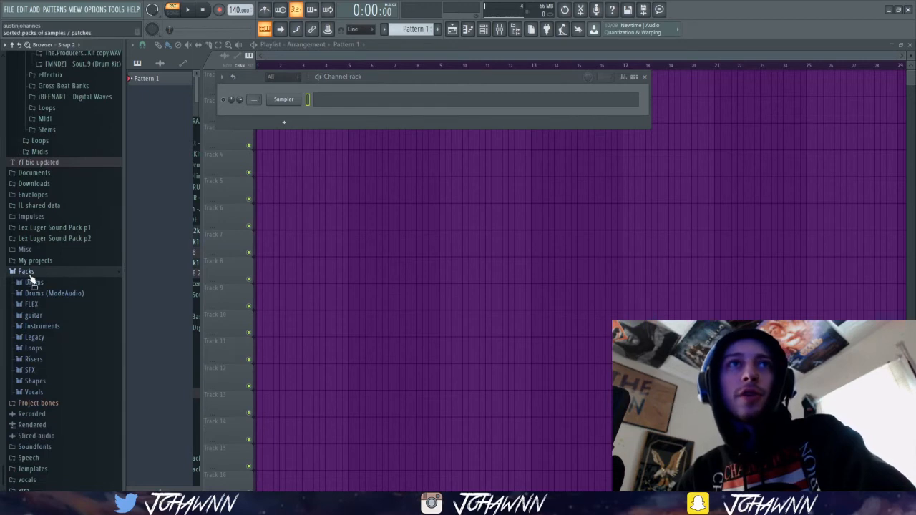
{"action": "left_click", "coordinate": [38, 327]}
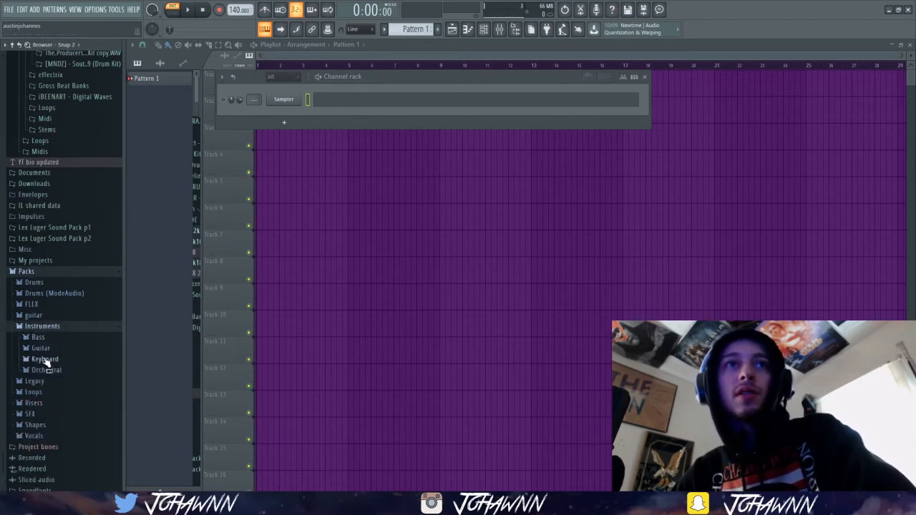
{"action": "left_click", "coordinate": [45, 359]}
{"action": "left_click_drag", "start_coordinate": [52, 389], "coordinate": [294, 121]}
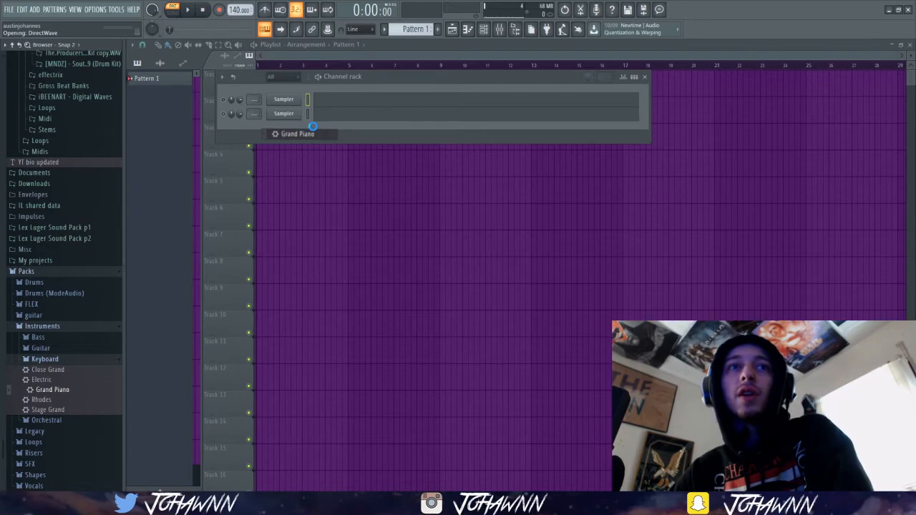
{"action": "left_click_drag", "start_coordinate": [313, 125], "coordinate": [313, 126]}
Audition the Grand Piano by playing a few notes on the typing keyboard.
{"action": "left_click", "coordinate": [392, 80]}
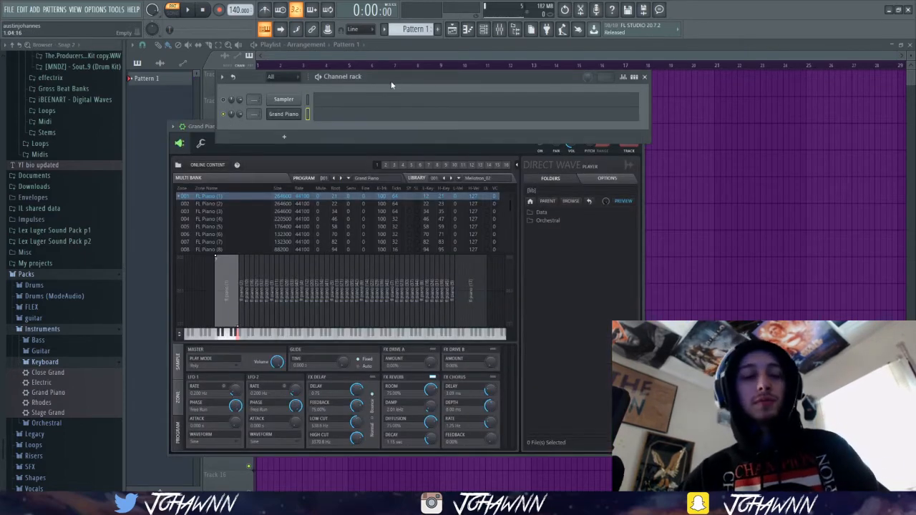
{"action": "key", "text": "x"}
{"action": "key", "text": "v"}
{"action": "key", "text": "n"}
{"action": "key", "text": "w"}
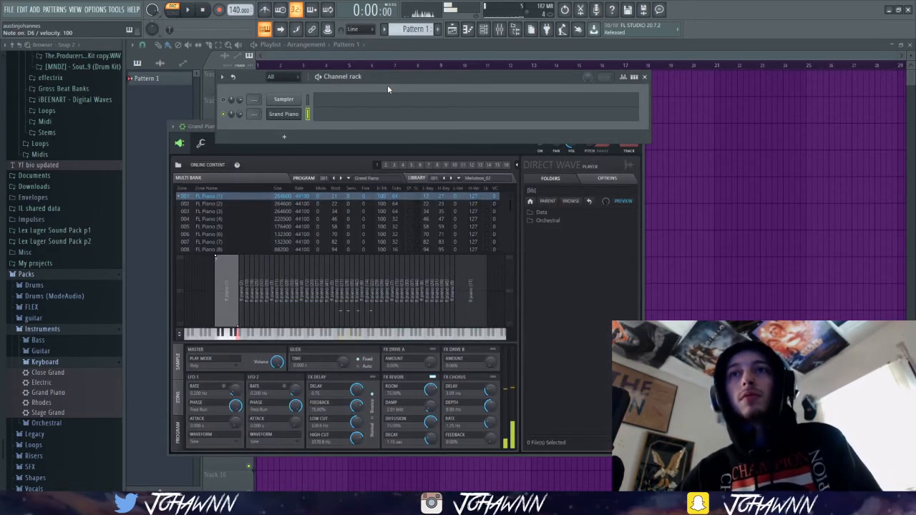
{"action": "key", "text": "F9"}
{"action": "key", "text": "F9"}
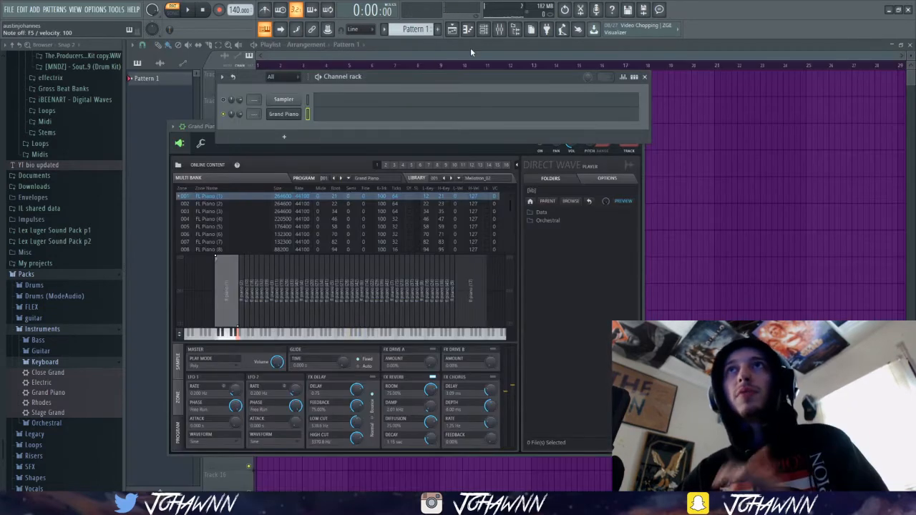
Play back the Grand Piano melody in its piano roll.
{"action": "left_click", "coordinate": [337, 120]}
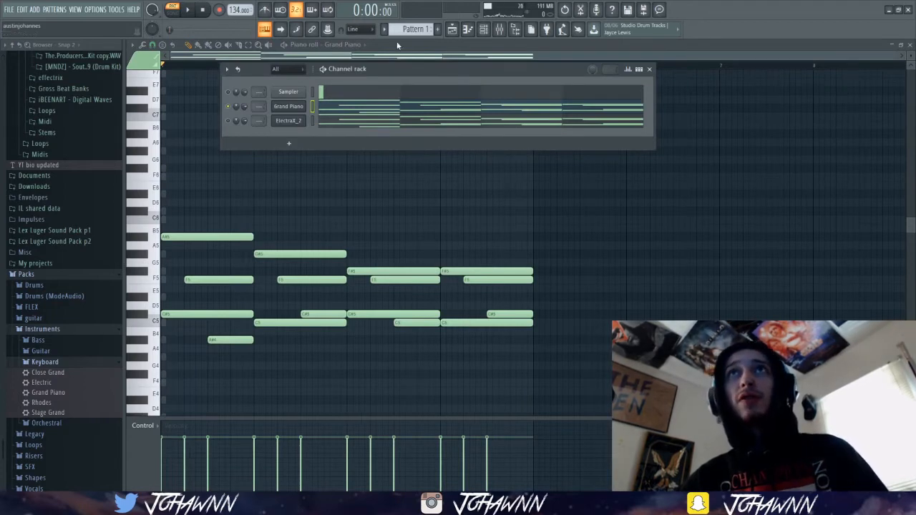
{"action": "key", "text": "F6"}
{"action": "key", "text": "space"}
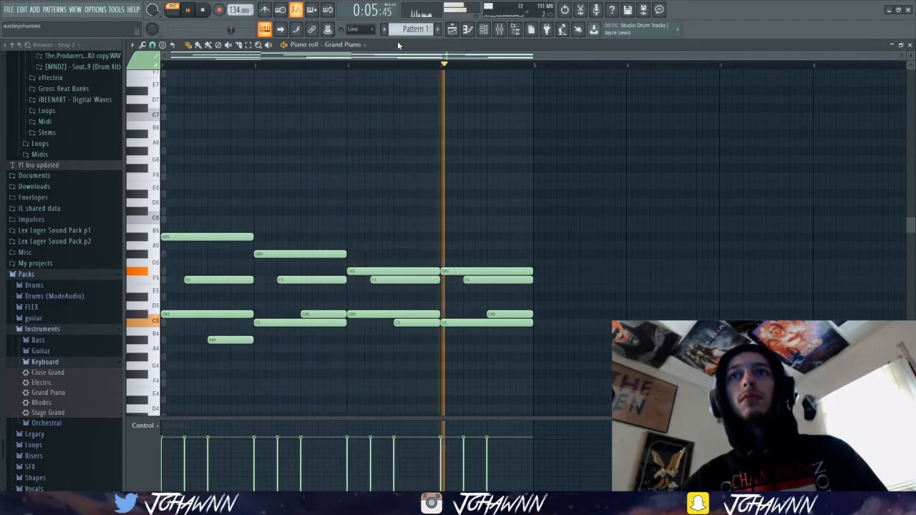
{"action": "key", "text": "space"}
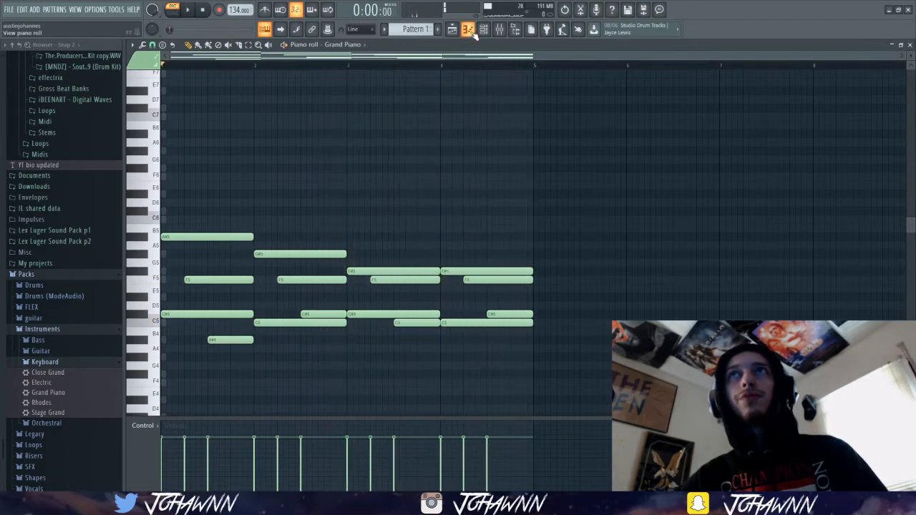
Show the patch list of the ElectraX_2 synth and listen to the pattern with its ARP 88 Tour patch.
{"action": "left_click", "coordinate": [484, 30]}
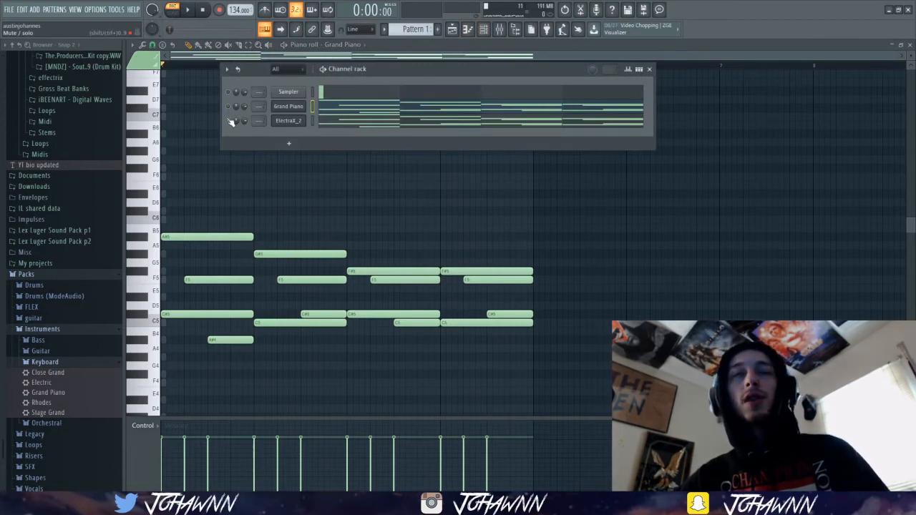
{"action": "left_click", "coordinate": [295, 123]}
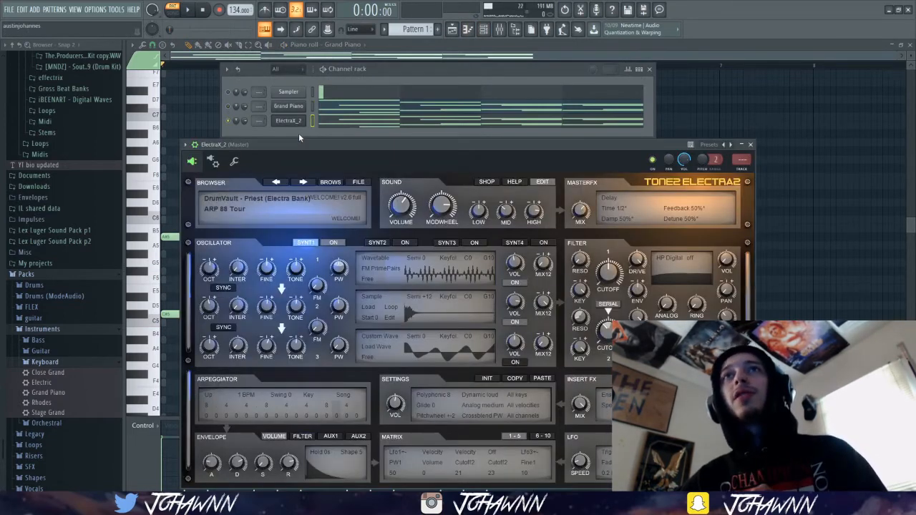
{"action": "left_click", "coordinate": [328, 182]}
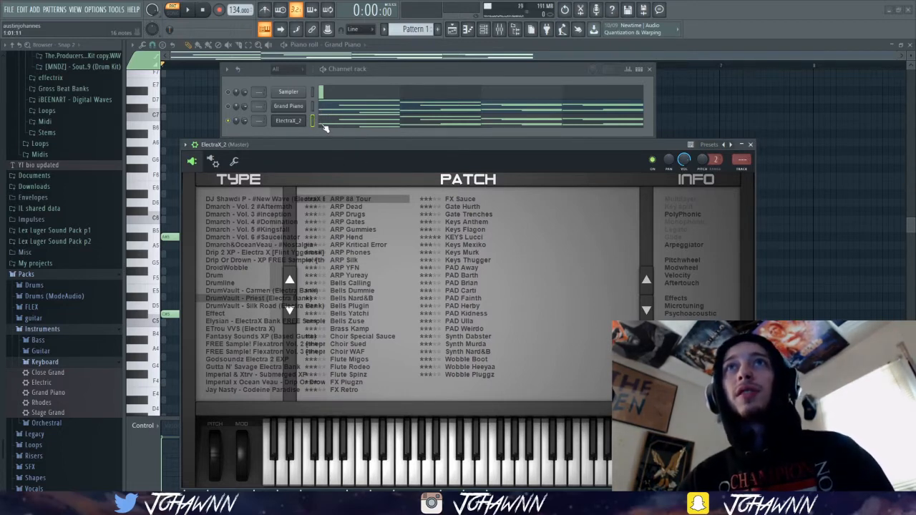
{"action": "left_click_drag", "start_coordinate": [335, 145], "coordinate": [336, 151]}
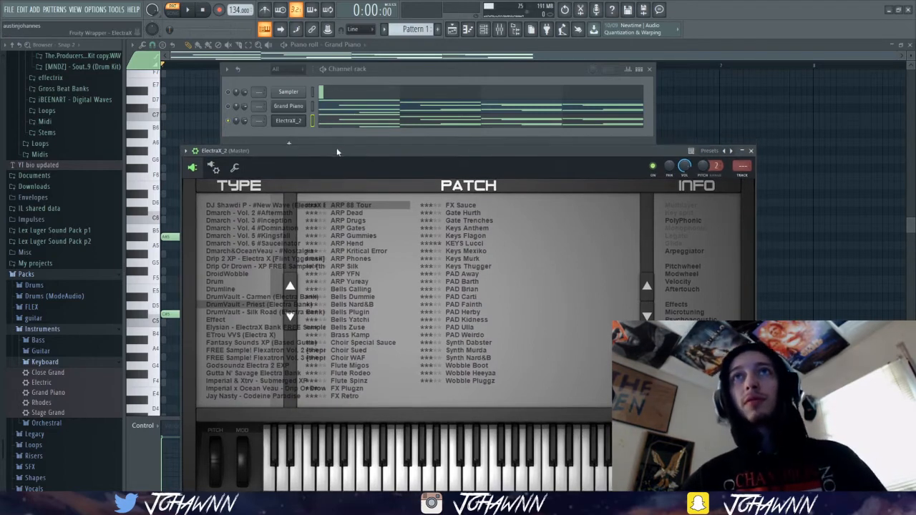
{"action": "key", "text": "space"}
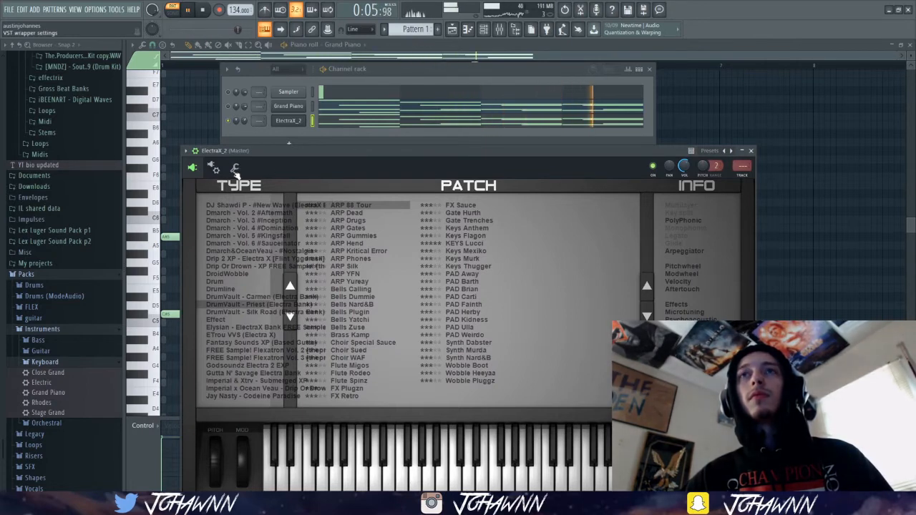
Switch oscillator 2 of the ARP 88 Tour patch off and back on during playback to compare the sound.
{"action": "right_click", "coordinate": [395, 242]}
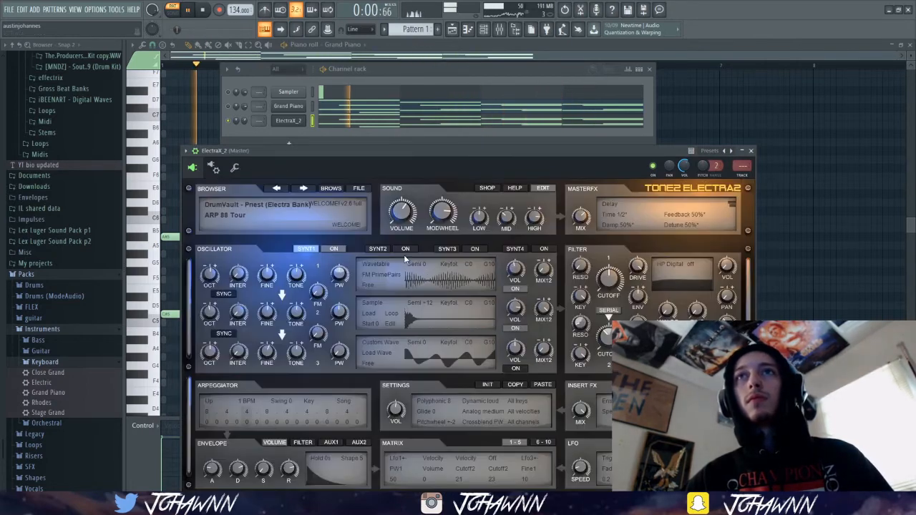
{"action": "left_click", "coordinate": [516, 327]}
{"action": "left_click", "coordinate": [512, 327]}
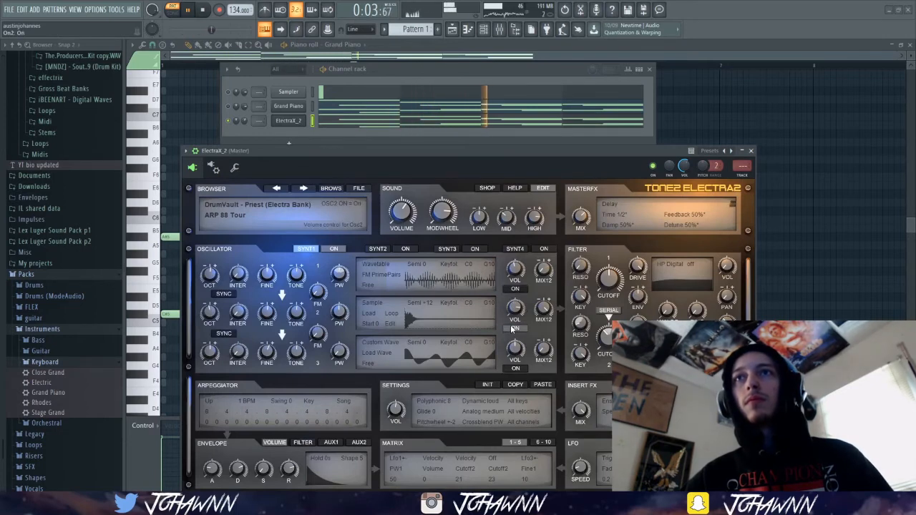
Transpose all ElectraX_2 notes up one octave and play back the pattern.
{"action": "left_click", "coordinate": [375, 125]}
{"action": "key", "text": "space"}
{"action": "key", "text": "ctrl+Down"}
{"action": "key", "text": "ctrl+Up"}
{"action": "key", "text": "ctrl+Up"}
{"action": "key", "text": "space"}
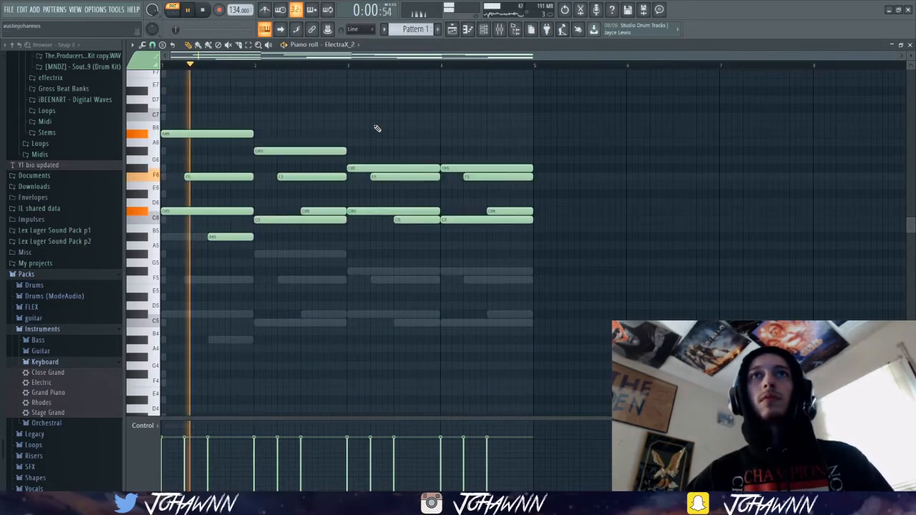
Stop playback and route the ElectraX_2 channel to mixer insert 23.
{"action": "left_click", "coordinate": [499, 34]}
{"action": "key", "text": "space"}
{"action": "left_click", "coordinate": [361, 93]}
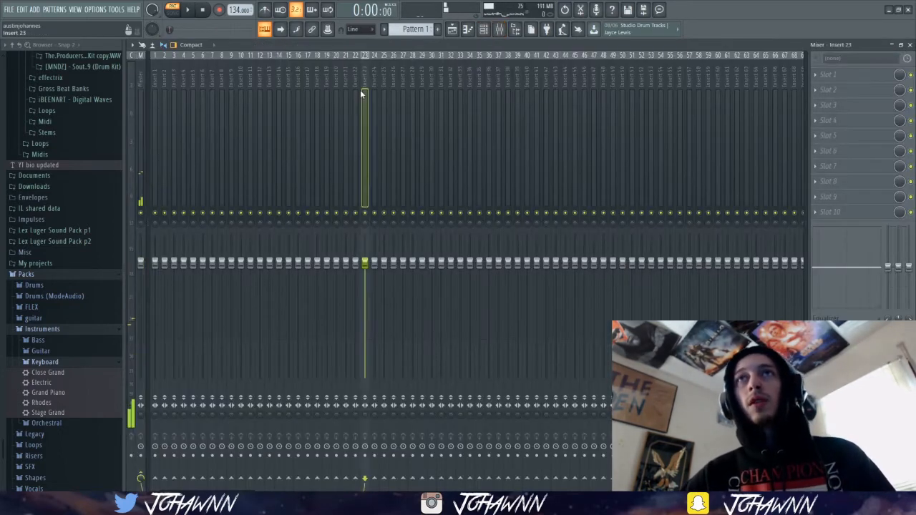
{"action": "key", "text": "ctrl+l"}
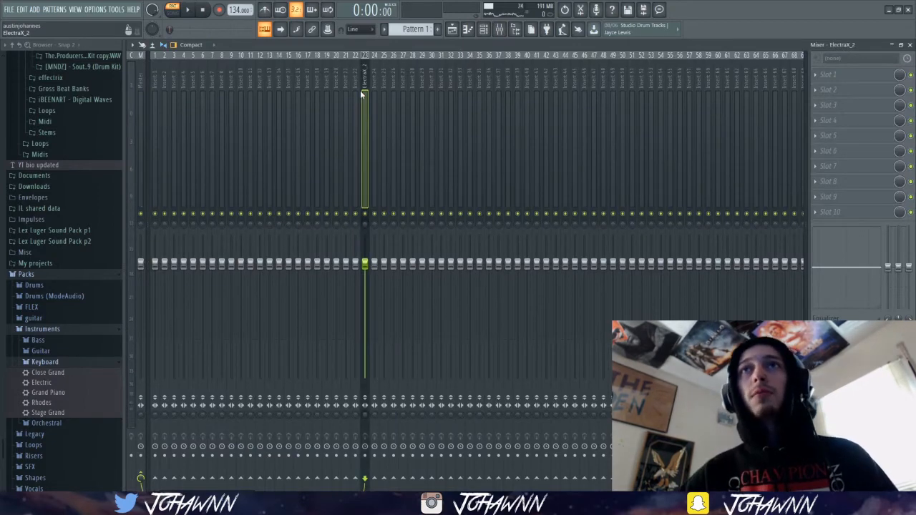
Add Gross Beat to the ElectraX_2 track's first effect slot, using the Momentary preset with the 1/2 Speed time effect.
{"action": "left_click", "coordinate": [815, 75]}
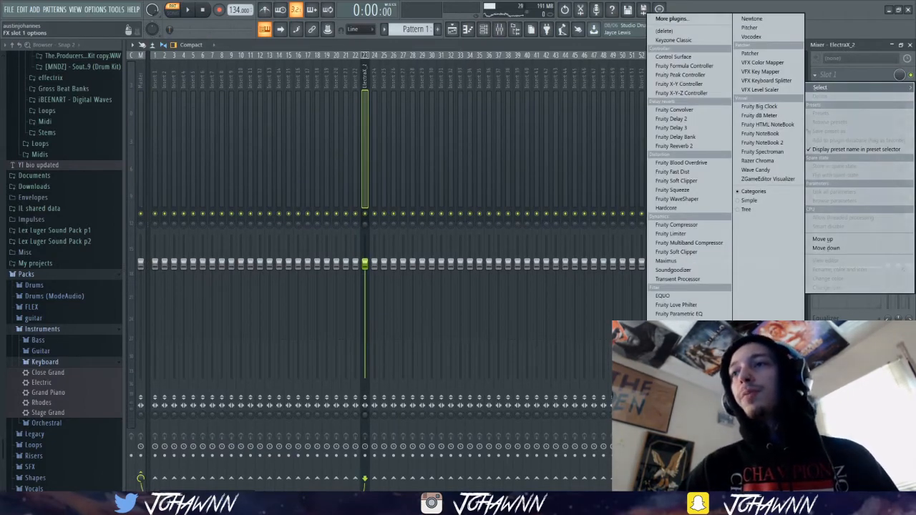
{"action": "left_click", "coordinate": [670, 435]}
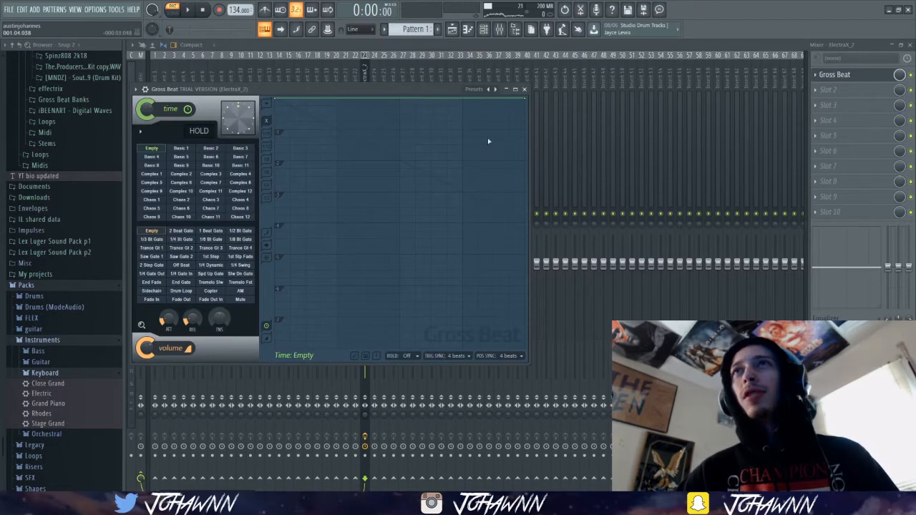
{"action": "left_click", "coordinate": [493, 89]}
{"action": "left_click", "coordinate": [507, 123]}
{"action": "left_click", "coordinate": [493, 89]}
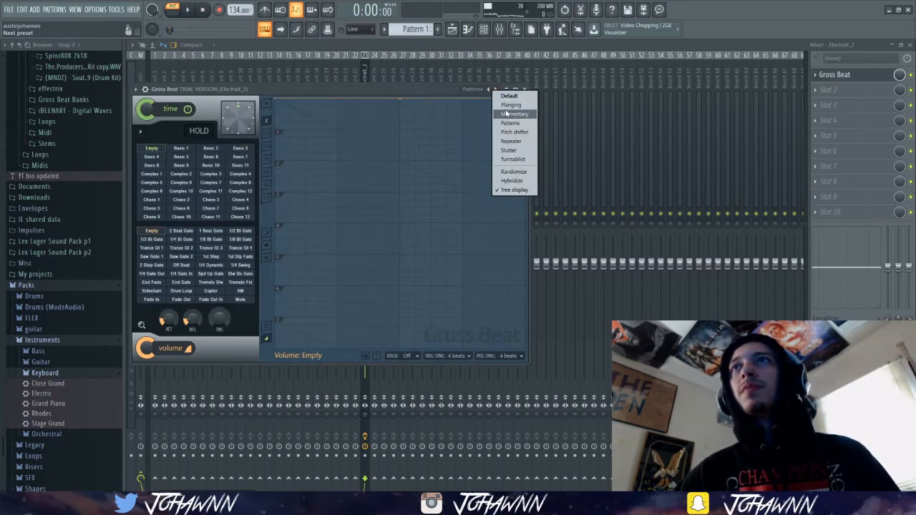
{"action": "left_click", "coordinate": [510, 114]}
{"action": "left_click", "coordinate": [208, 211]}
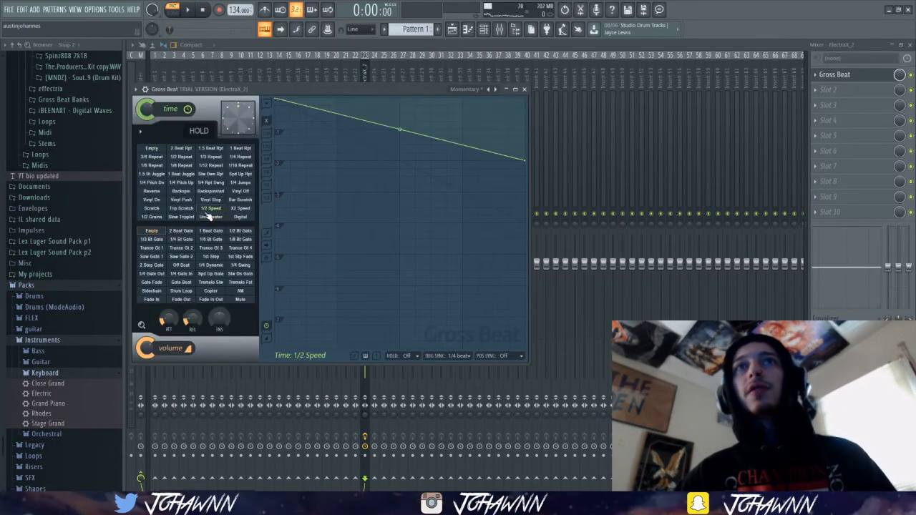
{"action": "left_click", "coordinate": [430, 49]}
{"action": "key", "text": "space"}
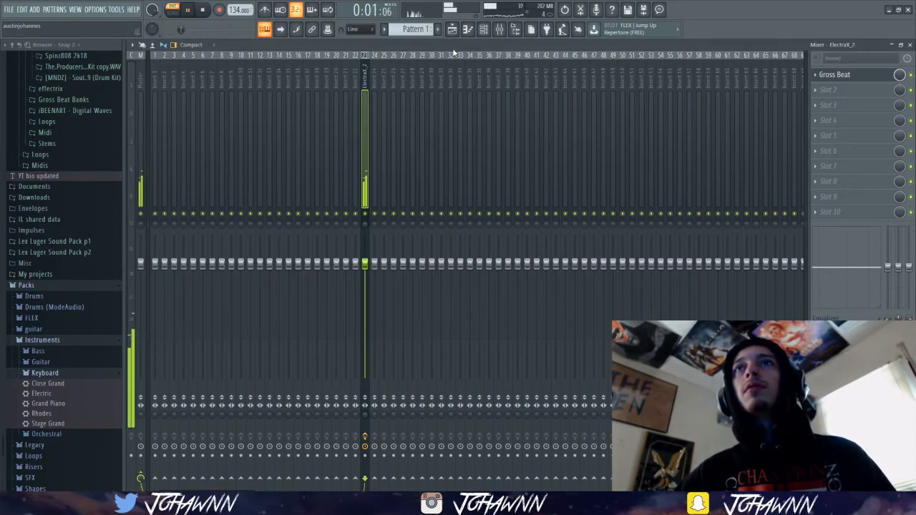
Raise the ElectraX_2 notes by another octave in the piano roll while listening to the pattern.
{"action": "left_click", "coordinate": [484, 28]}
{"action": "key", "text": "space"}
{"action": "left_click", "coordinate": [401, 122]}
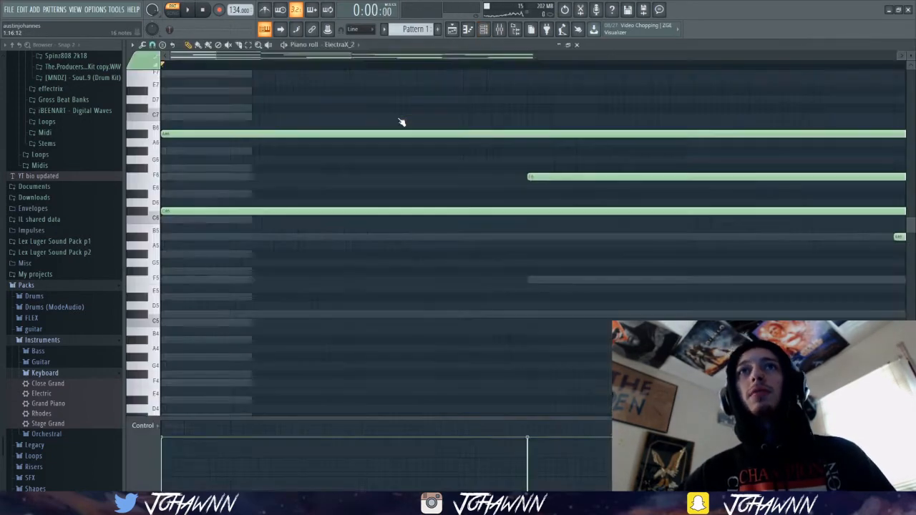
{"action": "key", "text": "space"}
{"action": "scroll", "coordinate": [398, 143], "scroll_direction": "up", "scroll_amount": 5}
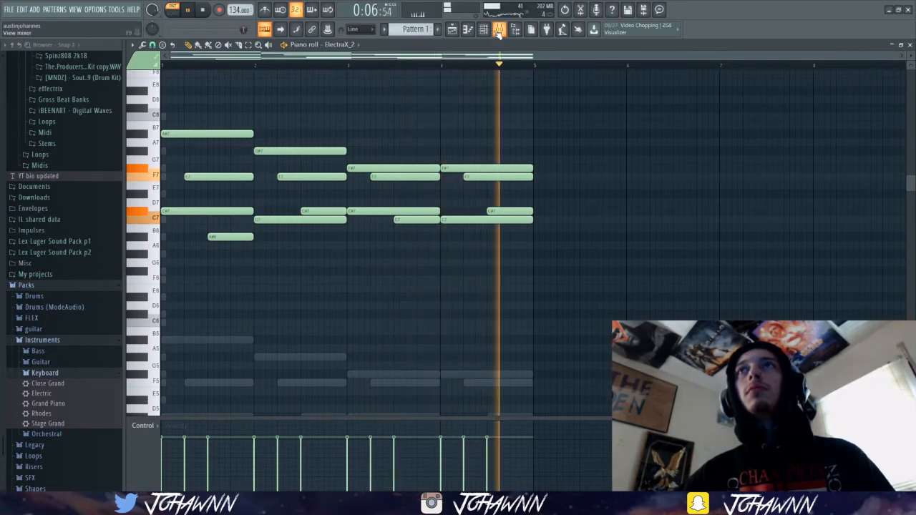
Lower Gross Beat's mix level to about 37% and transpose the ElectraX_2 notes down an octave, then up two semitones.
{"action": "left_click", "coordinate": [499, 29]}
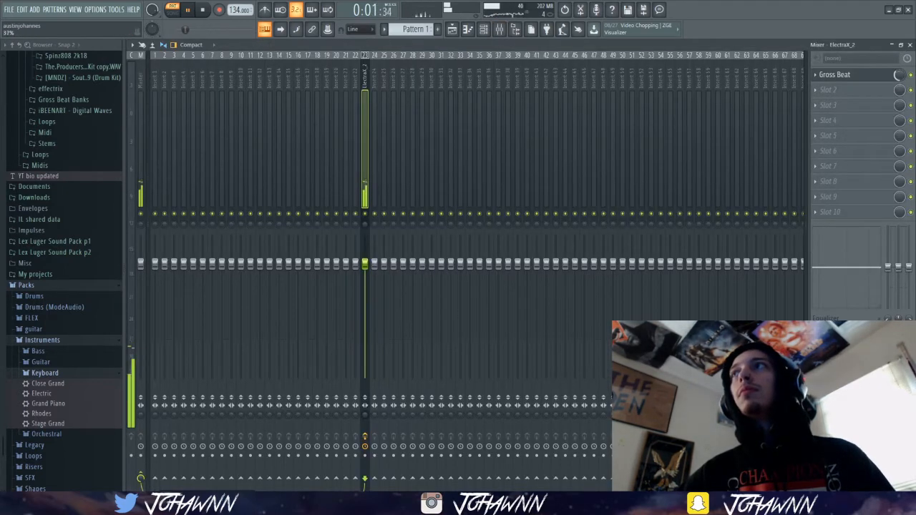
{"action": "left_click", "coordinate": [484, 30]}
{"action": "left_click", "coordinate": [445, 122]}
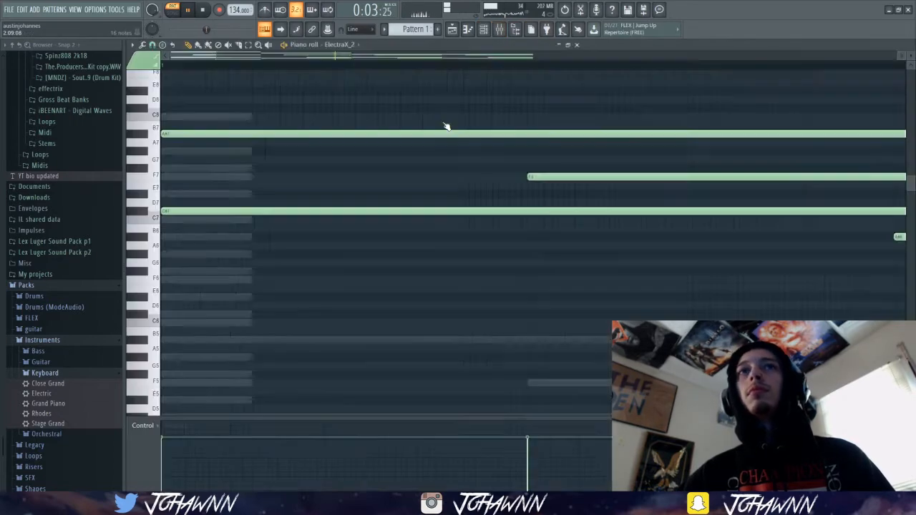
{"action": "key", "text": "space"}
{"action": "key", "text": "ctrl+Down"}
{"action": "key", "text": "space"}
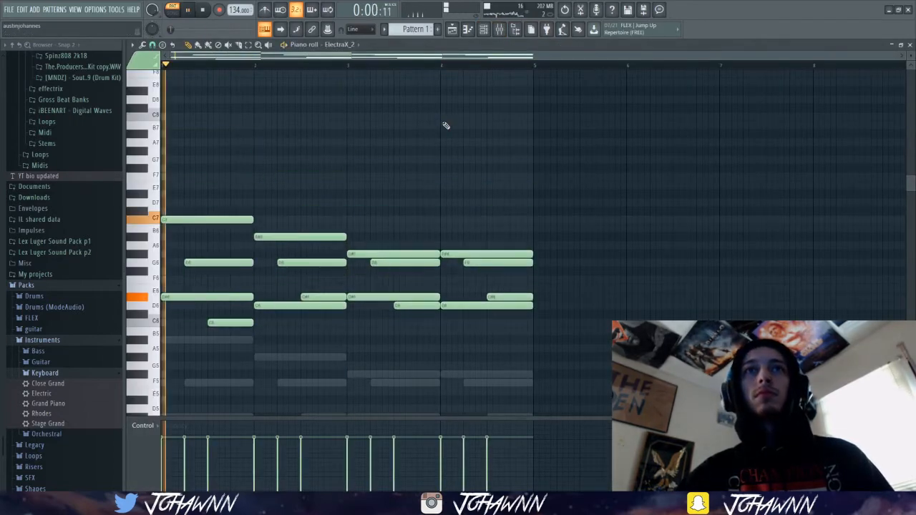
Review the Sampler and Grand Piano notes in the piano roll during playback, and return to the channel rack with playback stopped.
{"action": "left_click", "coordinate": [336, 45]}
{"action": "left_click", "coordinate": [344, 64]}
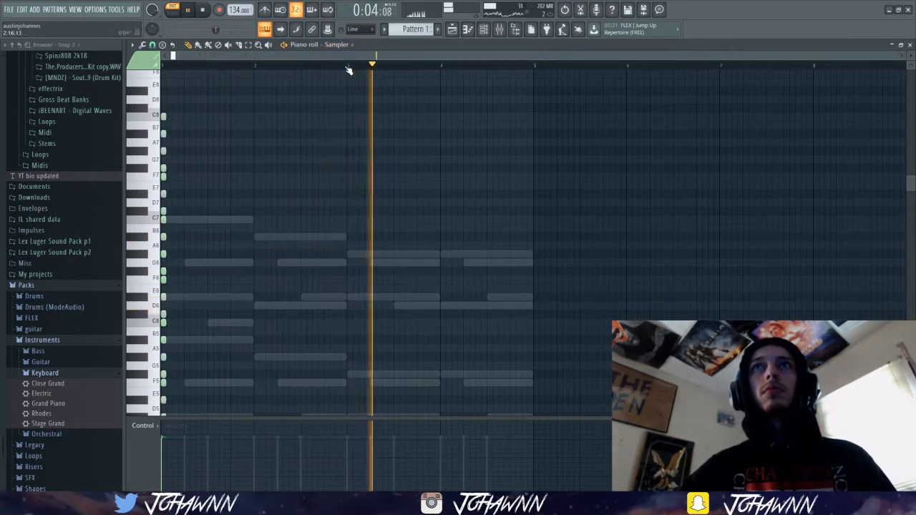
{"action": "left_click", "coordinate": [337, 44]}
{"action": "left_click", "coordinate": [337, 72]}
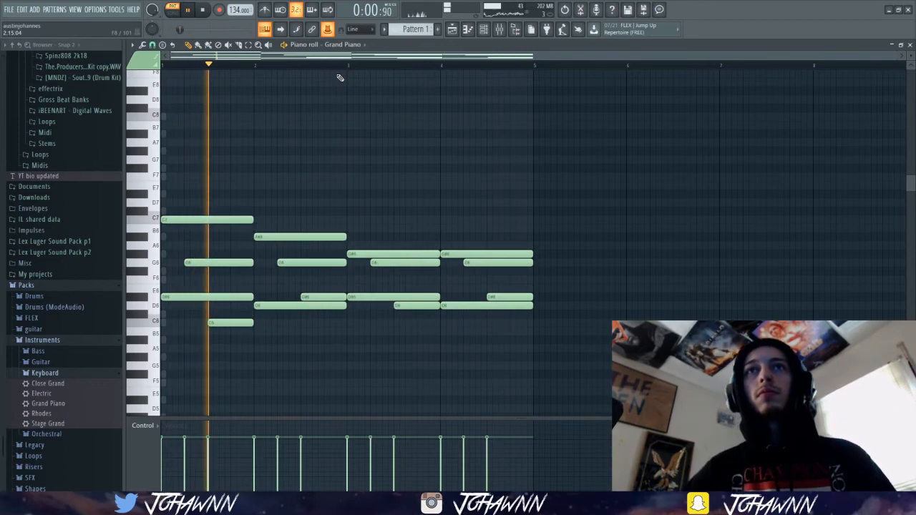
{"action": "left_click", "coordinate": [336, 44]}
{"action": "left_click", "coordinate": [352, 65]}
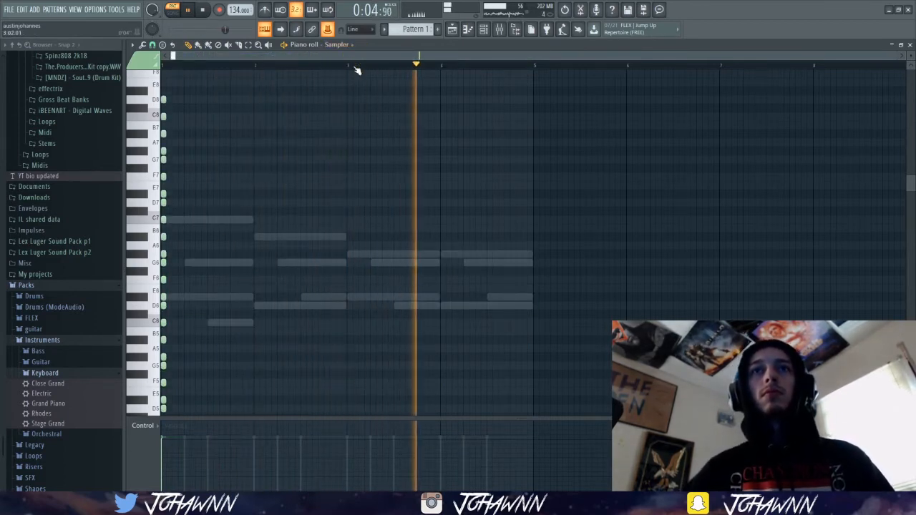
{"action": "left_click", "coordinate": [484, 29]}
{"action": "key", "text": "space"}
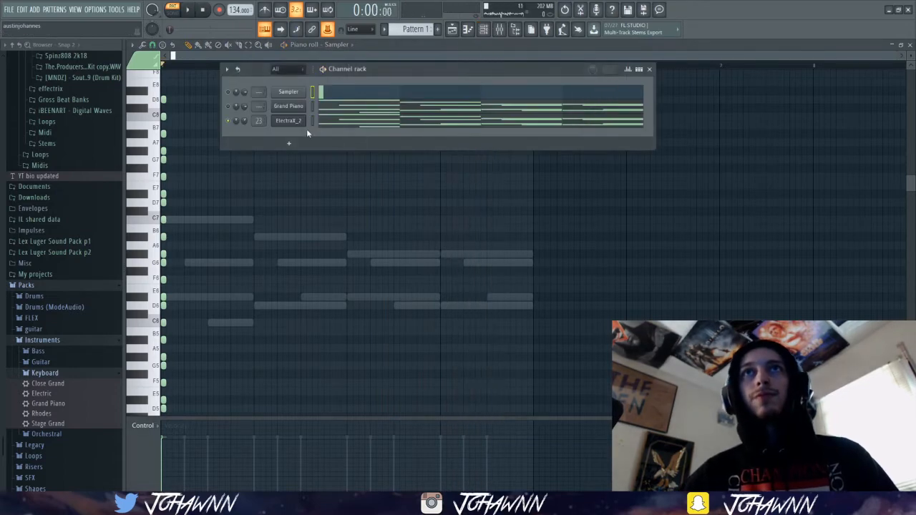
{"action": "scroll", "coordinate": [69, 222], "scroll_direction": "up", "scroll_amount": 5}
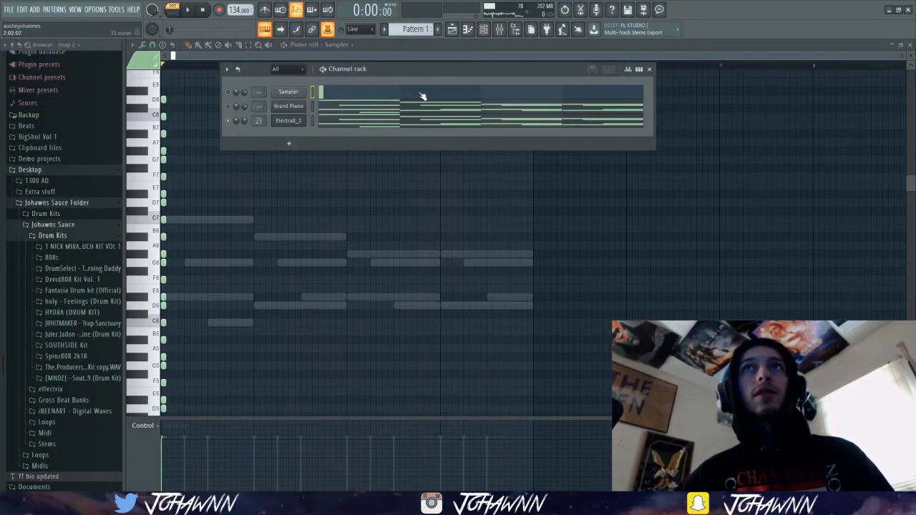
Add Fruity Parametric EQ 2 to the ElectraX_2 track's second effect slot and cut its low end while listening.
{"action": "left_click", "coordinate": [500, 30]}
{"action": "left_click", "coordinate": [844, 96]}
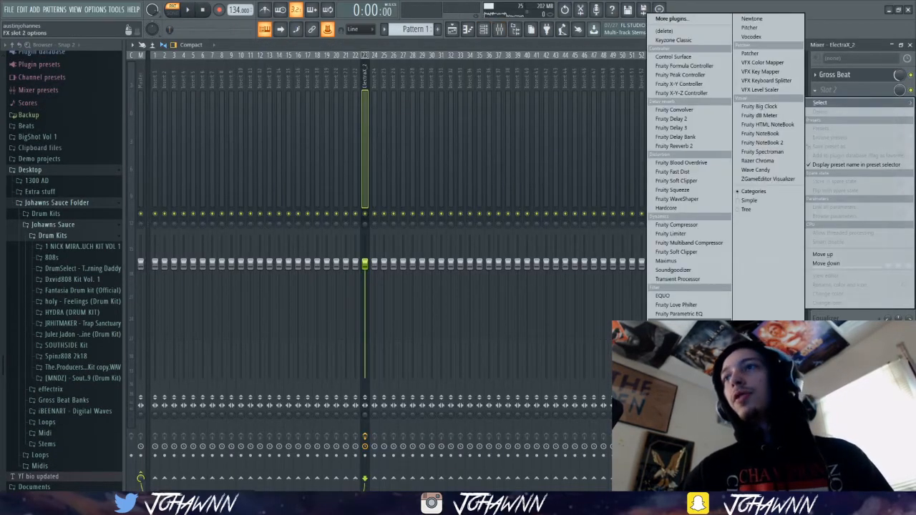
{"action": "left_click", "coordinate": [681, 313]}
{"action": "left_click_drag", "start_coordinate": [188, 179], "coordinate": [180, 203]}
{"action": "key", "text": "space"}
{"action": "left_click_drag", "start_coordinate": [230, 179], "coordinate": [222, 170]}
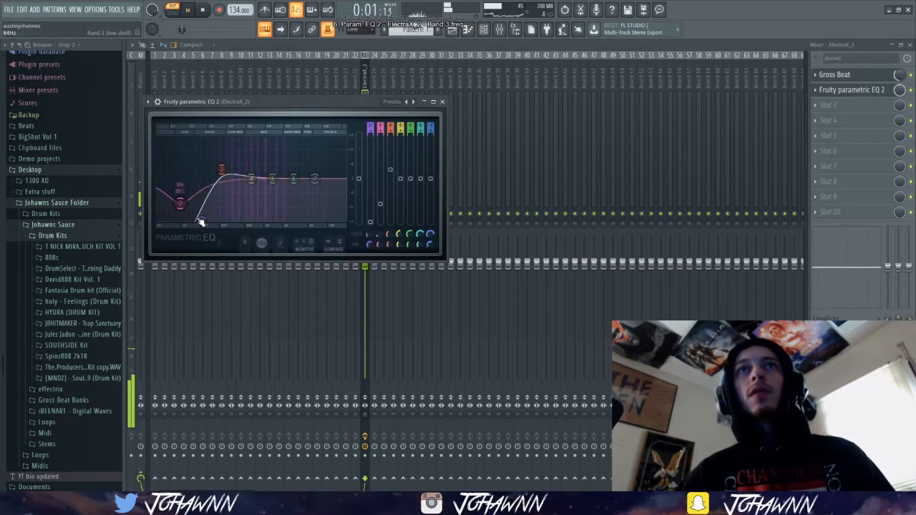
{"action": "left_click_drag", "start_coordinate": [202, 220], "coordinate": [224, 219]}
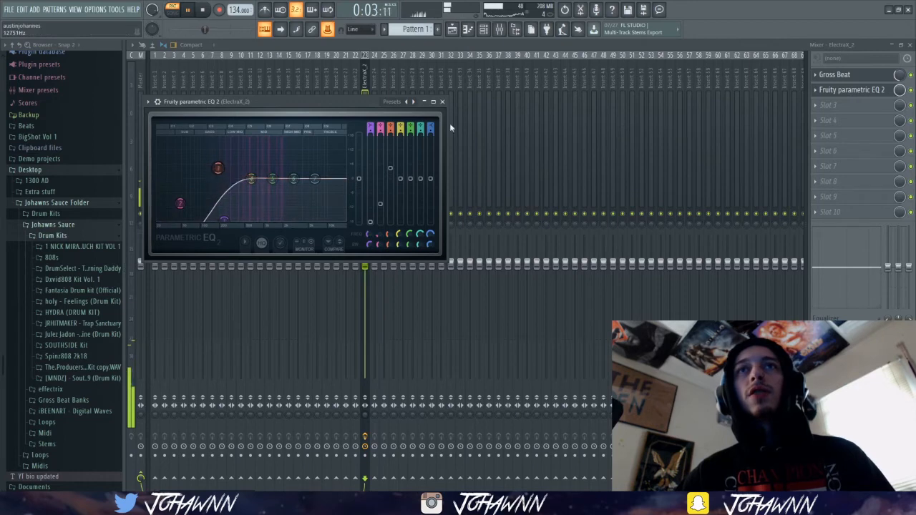
{"action": "key", "text": "space"}
Add Effectrix to the ElectraX_2 track's third effect slot, choose the Underflow preset and start playback.
{"action": "left_click", "coordinate": [841, 110]}
{"action": "left_click", "coordinate": [691, 21]}
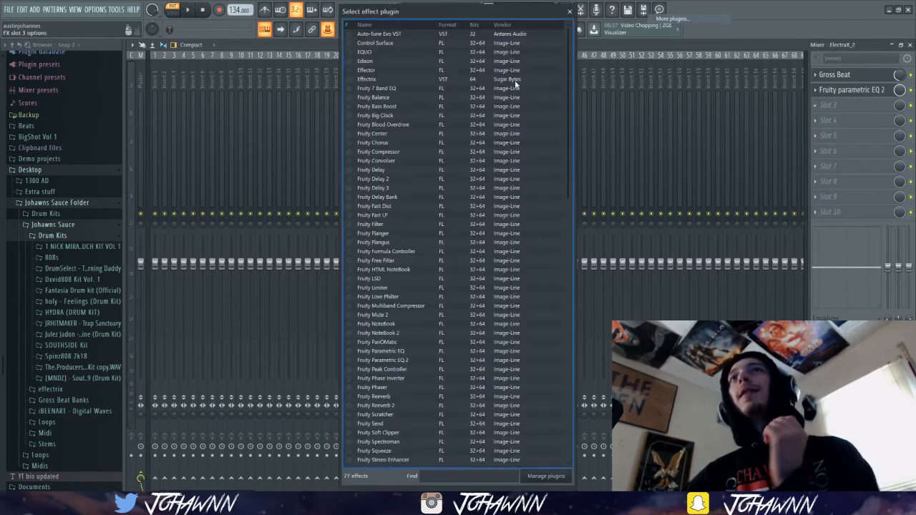
{"action": "double_click", "coordinate": [342, 78]}
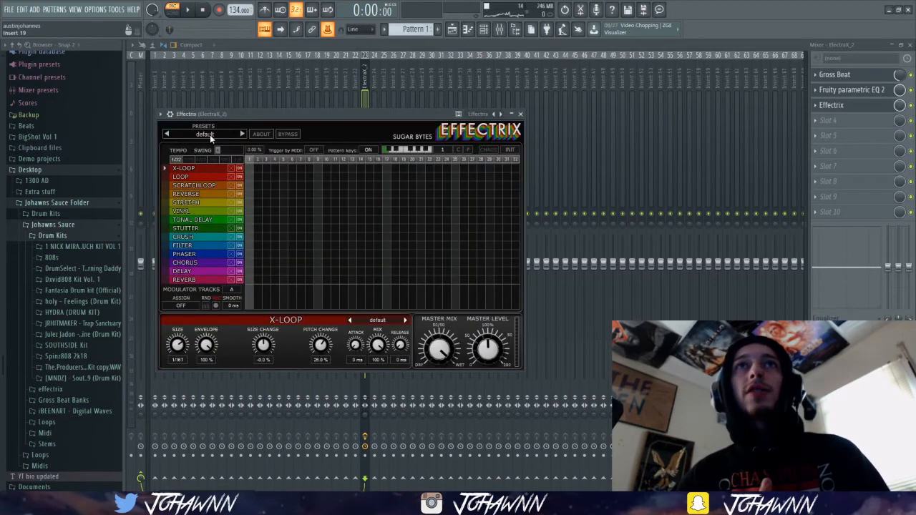
{"action": "left_click", "coordinate": [242, 134]}
{"action": "left_click", "coordinate": [243, 133]}
{"action": "left_click", "coordinate": [242, 134]}
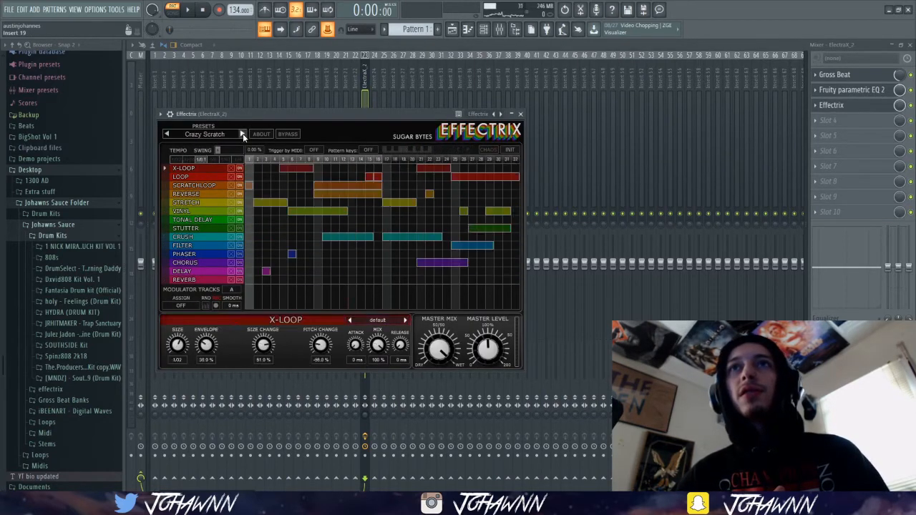
{"action": "left_click", "coordinate": [242, 134]}
{"action": "left_click", "coordinate": [242, 134]}
{"action": "left_click", "coordinate": [242, 134]}
{"action": "key", "text": "space"}
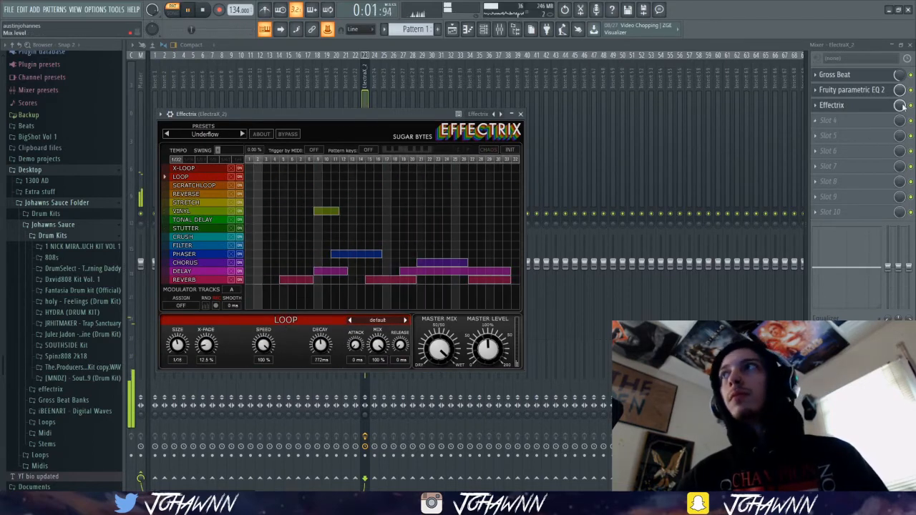
Lower Effectrix's mix level to about 27%, reduce the ElectraX_2 track volume slightly and stop playback.
{"action": "left_click_drag", "start_coordinate": [901, 106], "coordinate": [901, 163]}
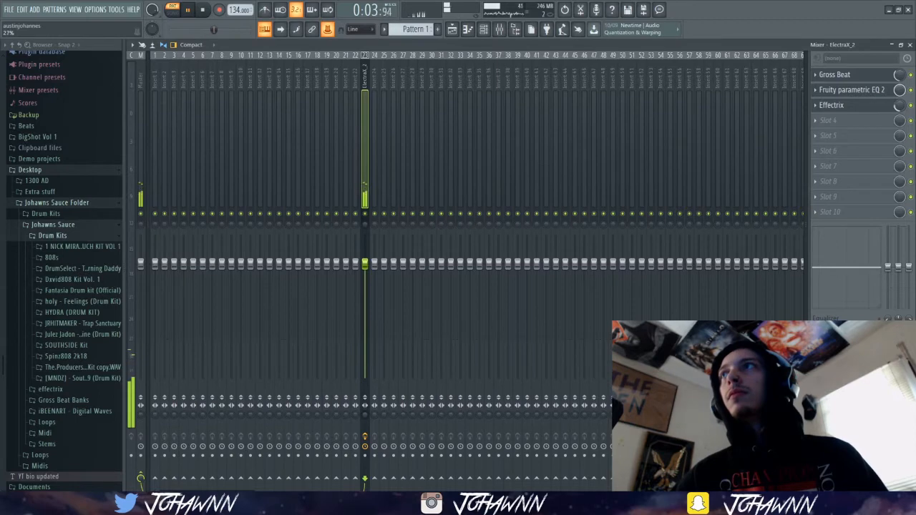
{"action": "left_click_drag", "start_coordinate": [901, 106], "coordinate": [901, 105]}
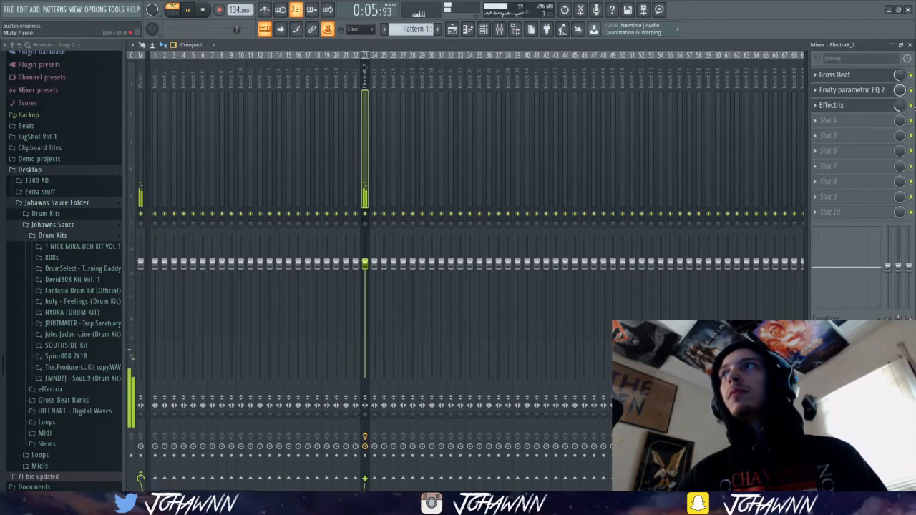
{"action": "key", "text": "space"}
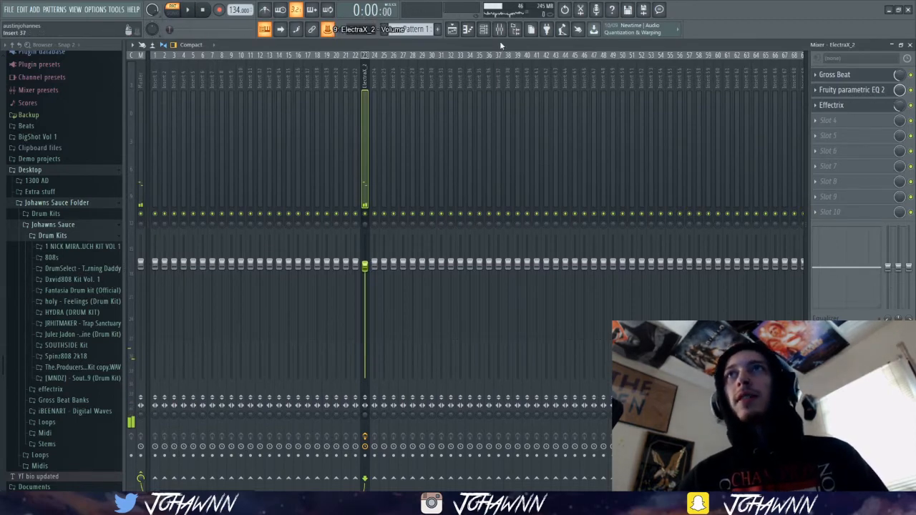
Add the Spinz808 sample as a new channel and route it to mixer insert 25.
{"action": "left_click", "coordinate": [485, 31]}
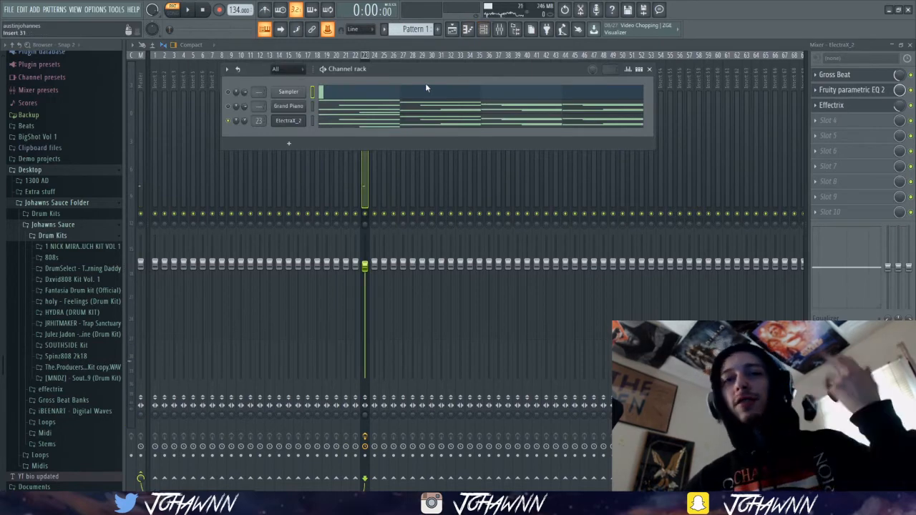
{"action": "scroll", "coordinate": [80, 153], "scroll_direction": "up", "scroll_amount": 3}
{"action": "scroll", "coordinate": [80, 150], "scroll_direction": "up", "scroll_amount": 20}
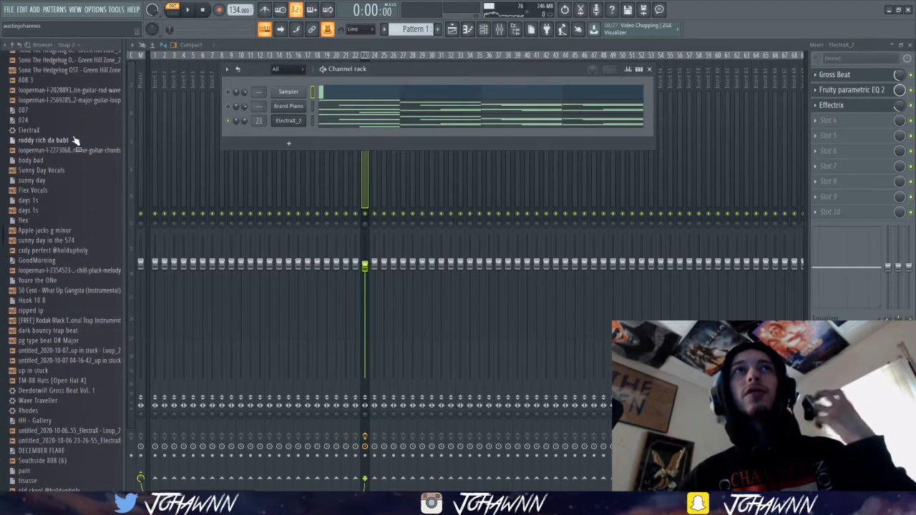
{"action": "scroll", "coordinate": [75, 141], "scroll_direction": "up", "scroll_amount": 5}
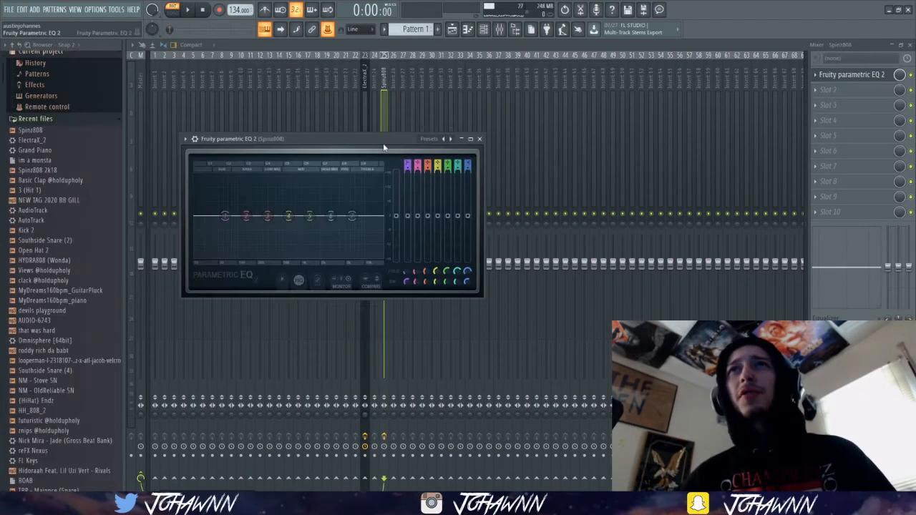
Roll off the Spinz808 track's highs with band 7 of Fruity Parametric EQ 2 in its first effect slot.
{"action": "left_click_drag", "start_coordinate": [380, 143], "coordinate": [629, 136]}
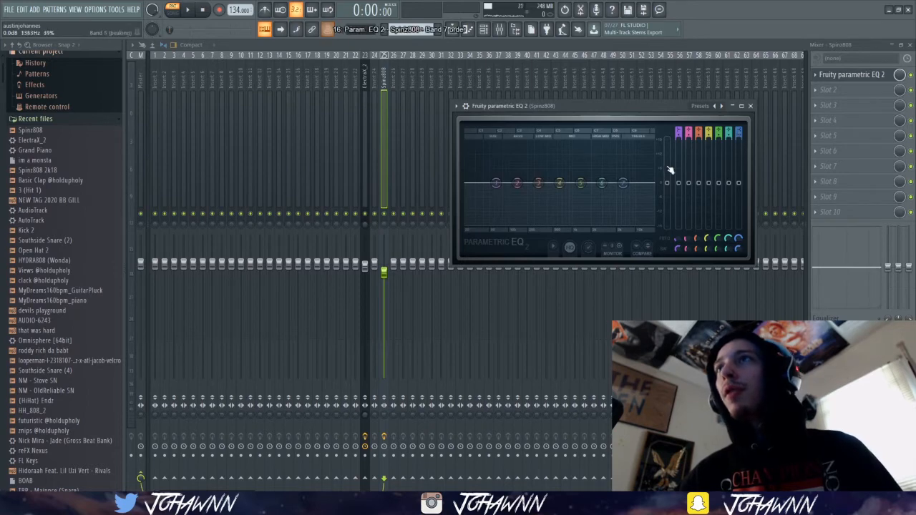
{"action": "key", "text": "z"}
{"action": "left_click_drag", "start_coordinate": [621, 184], "coordinate": [514, 224]}
{"action": "key", "text": "z"}
{"action": "key", "text": "z"}
Add Fruity Blood Overdrive to the Spinz808 track's second slot with raised PreAmp and Color about 0.69, and lower the track volume slightly.
{"action": "left_click", "coordinate": [841, 96]}
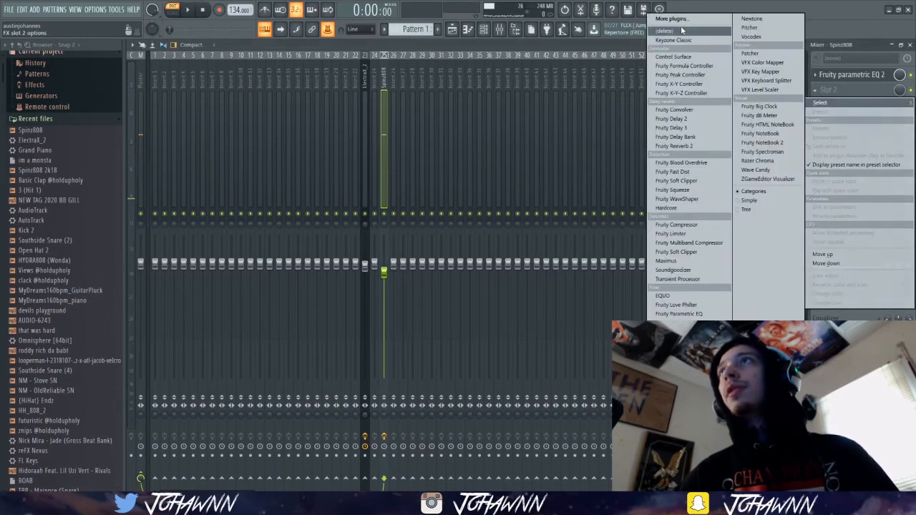
{"action": "left_click", "coordinate": [680, 19]}
{"action": "double_click", "coordinate": [386, 126]}
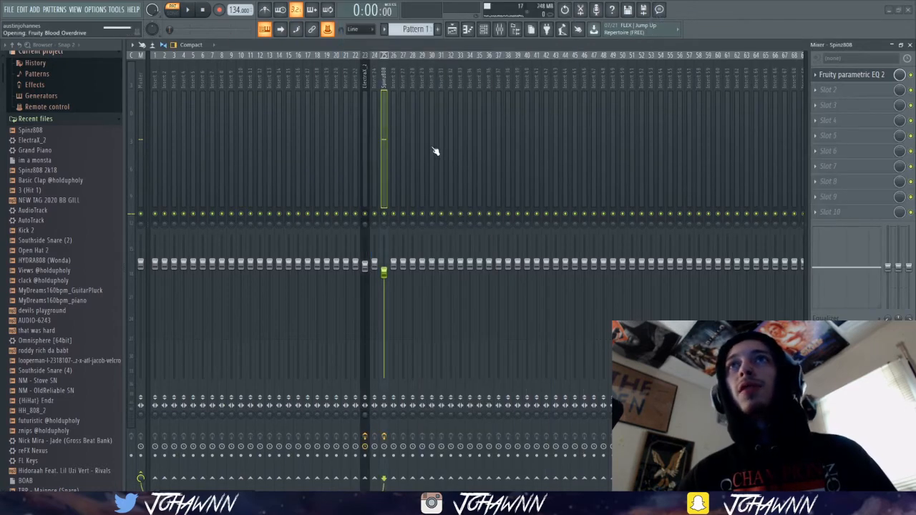
{"action": "left_click", "coordinate": [230, 216]}
{"action": "left_click_drag", "start_coordinate": [292, 200], "coordinate": [273, 218]}
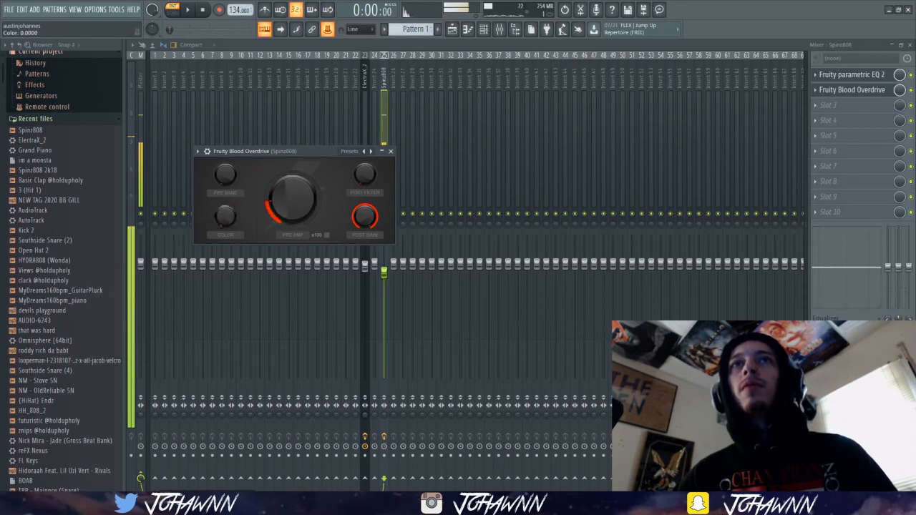
{"action": "left_click_drag", "start_coordinate": [224, 218], "coordinate": [224, 202]}
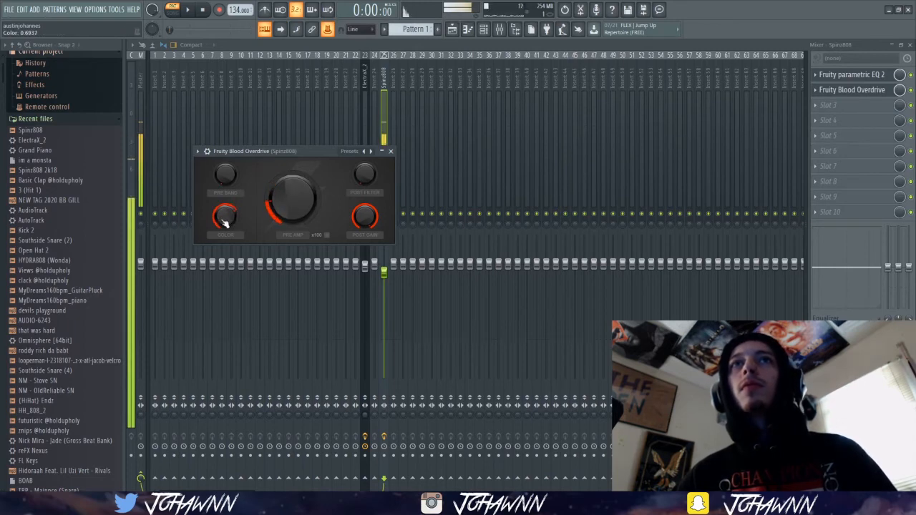
{"action": "left_click_drag", "start_coordinate": [382, 273], "coordinate": [383, 276]}
Add Fruity Fast Dist to the Spinz808 track's third slot, switch its distortion type and set the mix level to about 19%.
{"action": "left_click", "coordinate": [862, 106]}
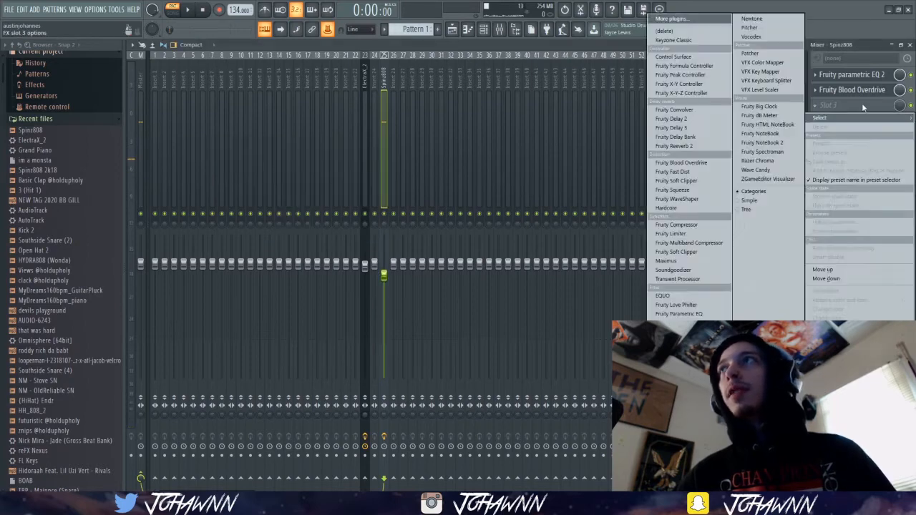
{"action": "left_click", "coordinate": [700, 173]}
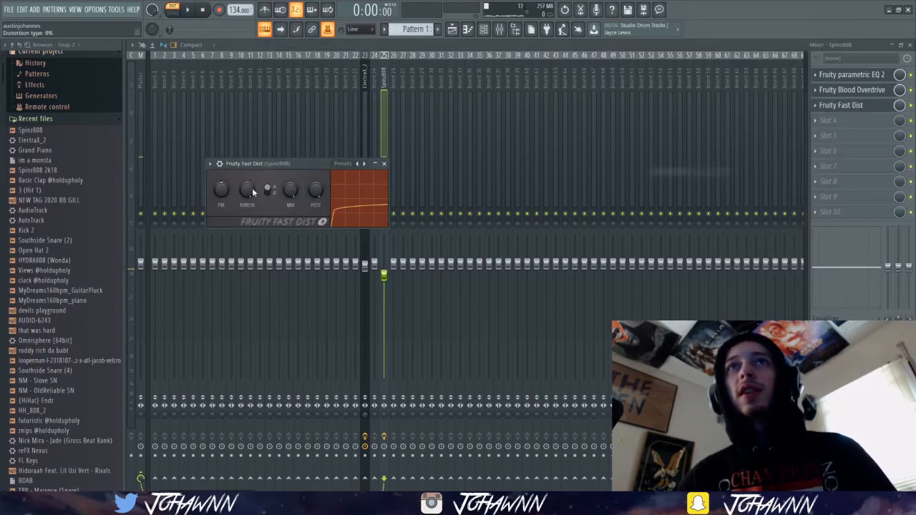
{"action": "left_click", "coordinate": [270, 191]}
{"action": "mouse_move", "coordinate": [290, 191]}
{"action": "left_mouse_down"}
{"action": "mouse_move", "coordinate": [290, 219]}
{"action": "mouse_move", "coordinate": [290, 194]}
{"action": "left_mouse_up"}
{"action": "key", "text": "q"}
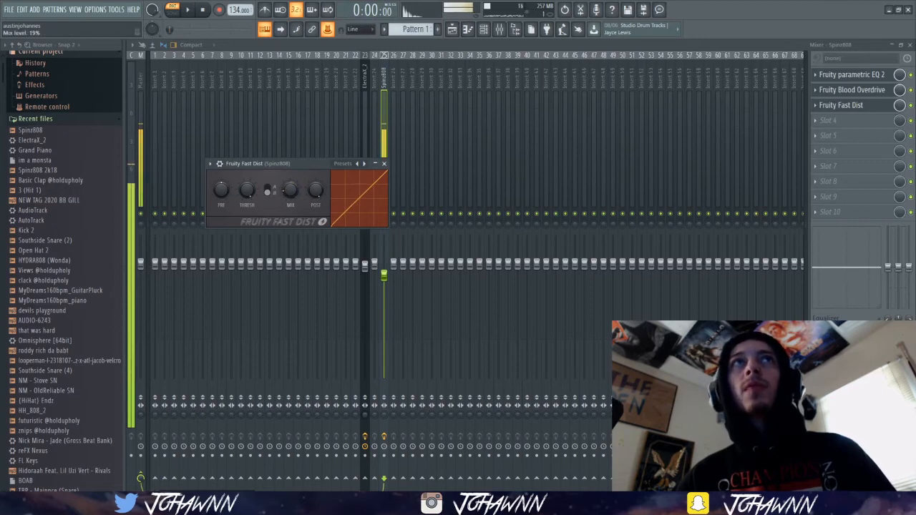
{"action": "key", "text": "q"}
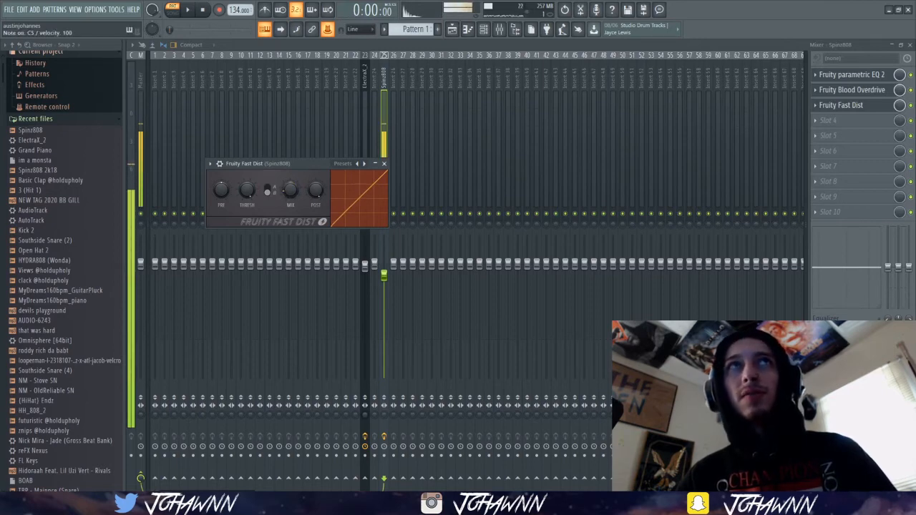
Add Fruity Parametric EQ 2 to the Spinz808 track's fourth slot with a Steep 6 high cut around 171 Hz, and audition the 808.
{"action": "left_click", "coordinate": [826, 124]}
{"action": "left_click", "coordinate": [691, 321]}
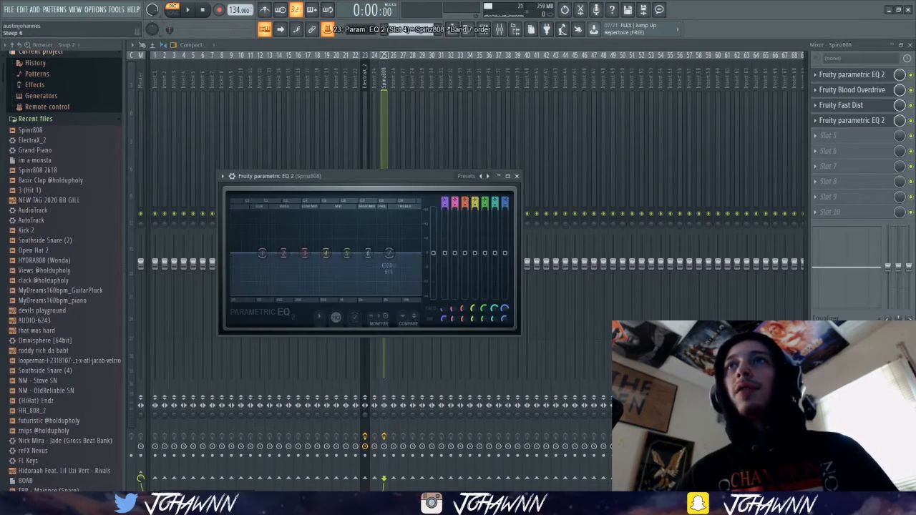
{"action": "left_click_drag", "start_coordinate": [389, 255], "coordinate": [295, 298]}
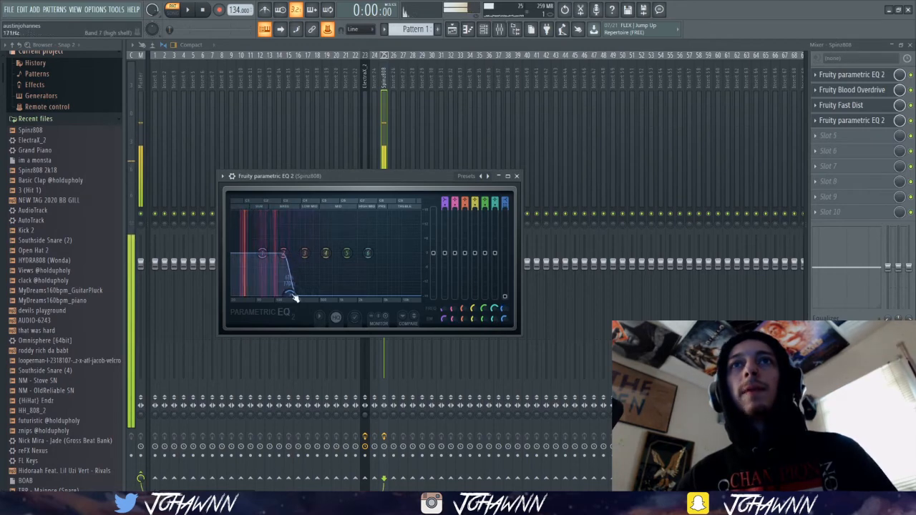
{"action": "key", "text": "Escape"}
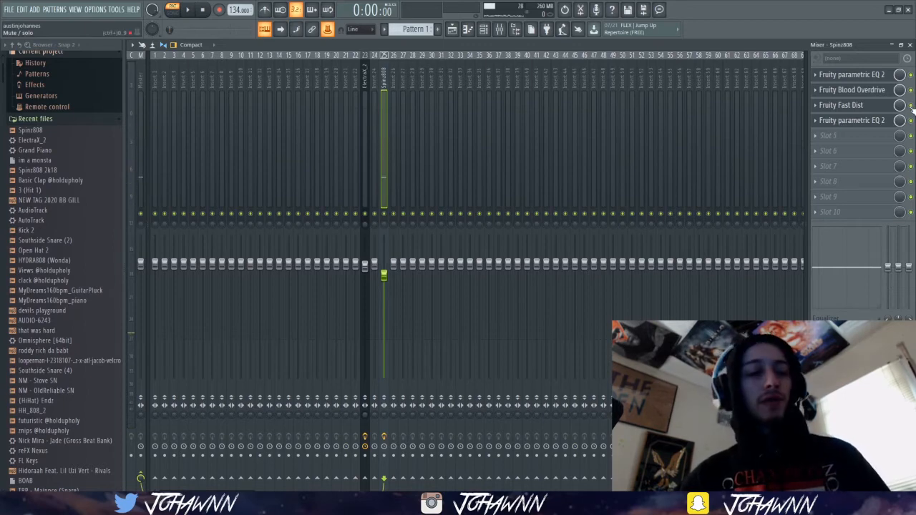
{"action": "key", "text": "q"}
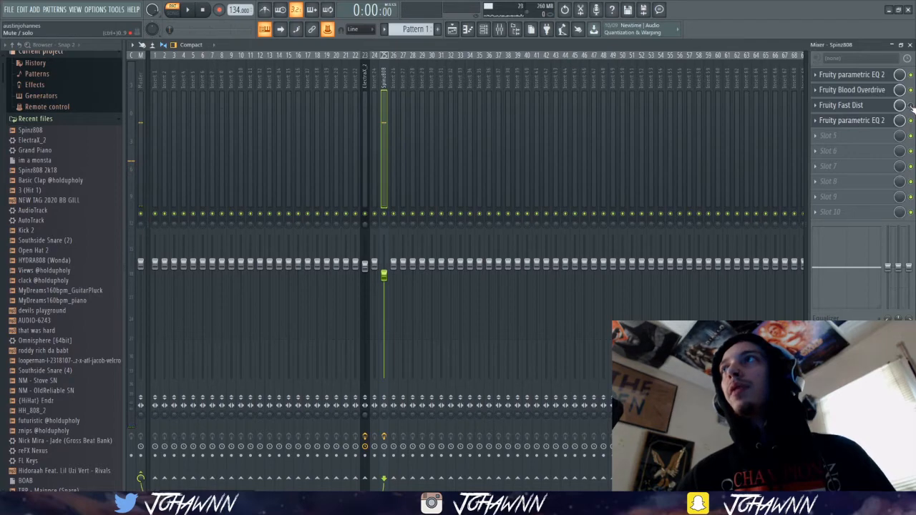
{"action": "key", "text": "q"}
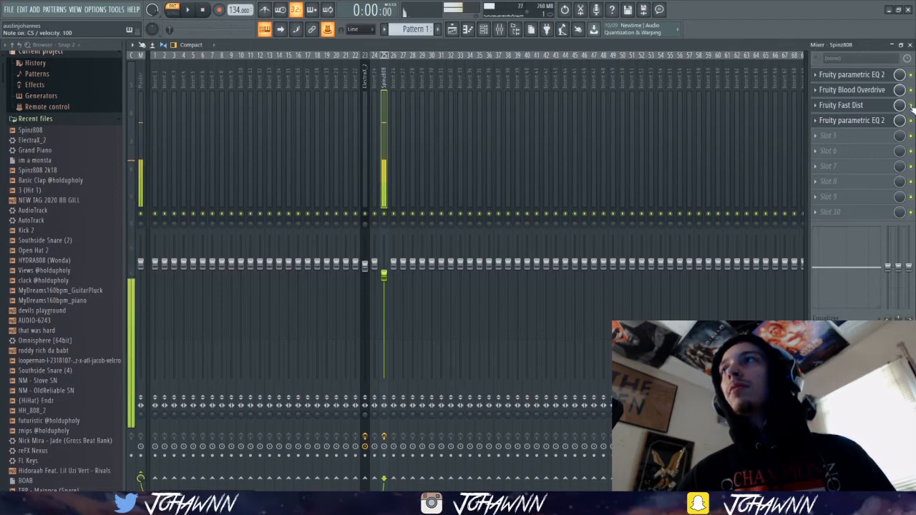
Place a short one-step D#6 note at the start of bar 1 in the Spinz808 piano roll and return to the channel rack.
{"action": "left_click", "coordinate": [484, 32]}
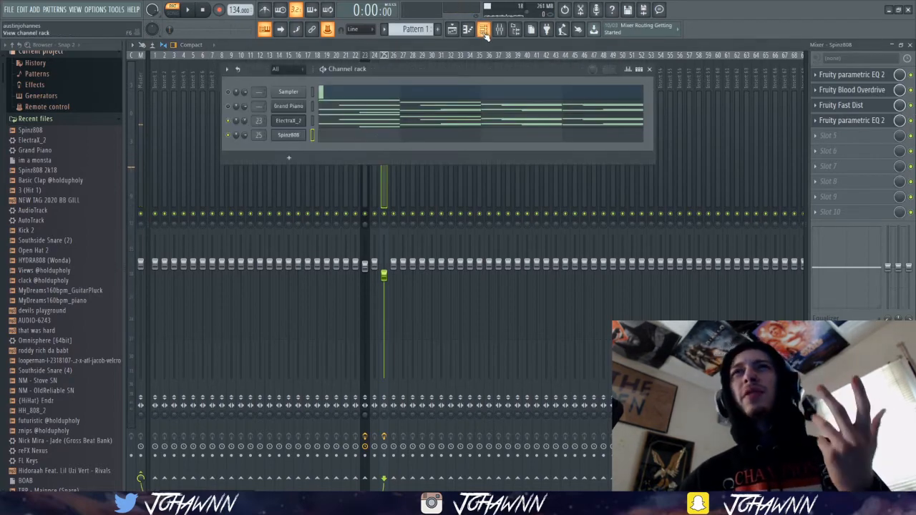
{"action": "left_click", "coordinate": [325, 134]}
{"action": "left_click", "coordinate": [179, 296]}
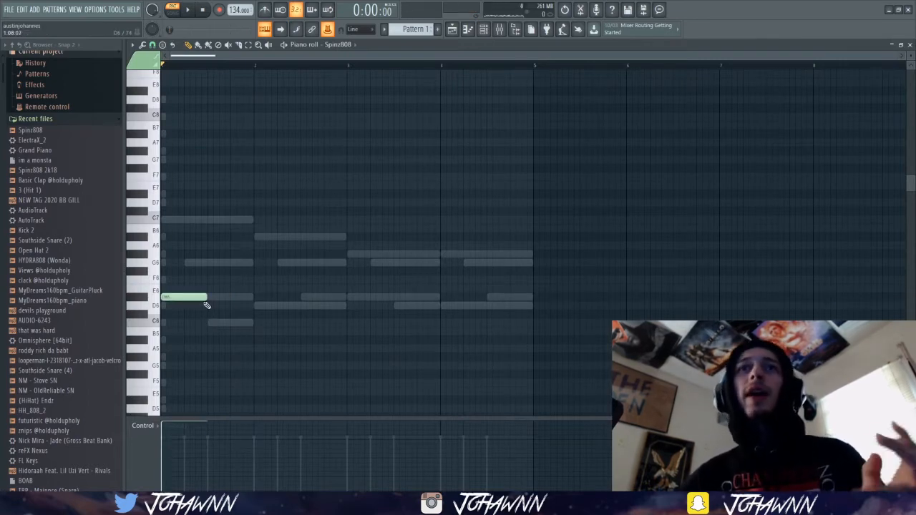
{"action": "key", "text": "shift+d"}
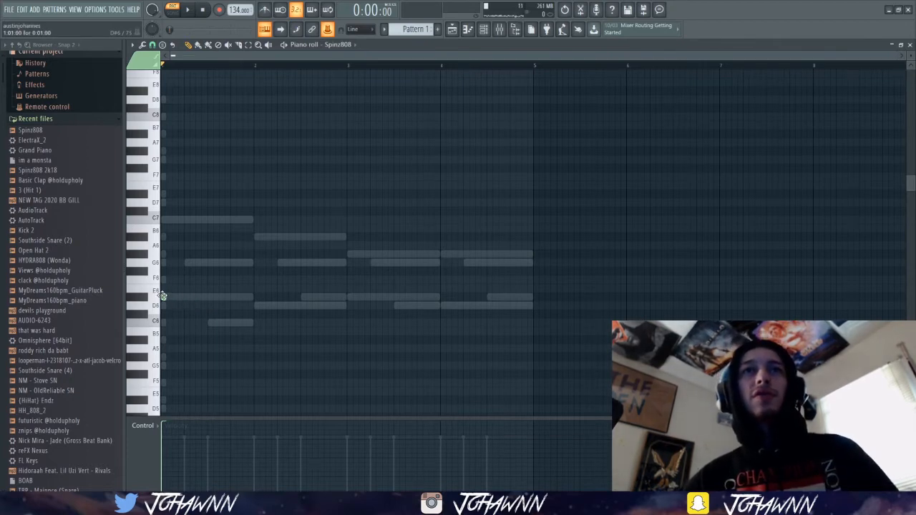
{"action": "left_click", "coordinate": [163, 296]}
{"action": "left_click", "coordinate": [484, 28]}
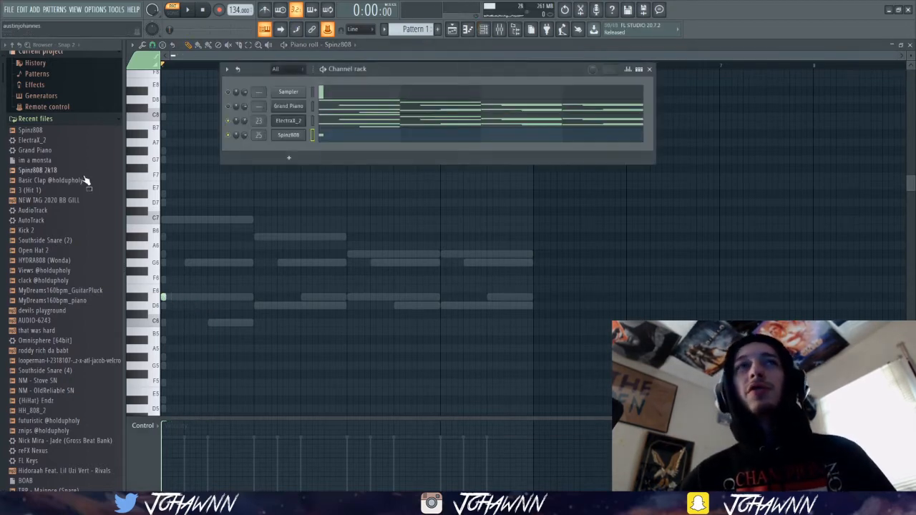
Add the 3 (Hit 1) sample as a channel below Spinz808 and play the arrangement in song mode.
{"action": "left_click_drag", "start_coordinate": [43, 196], "coordinate": [290, 147]}
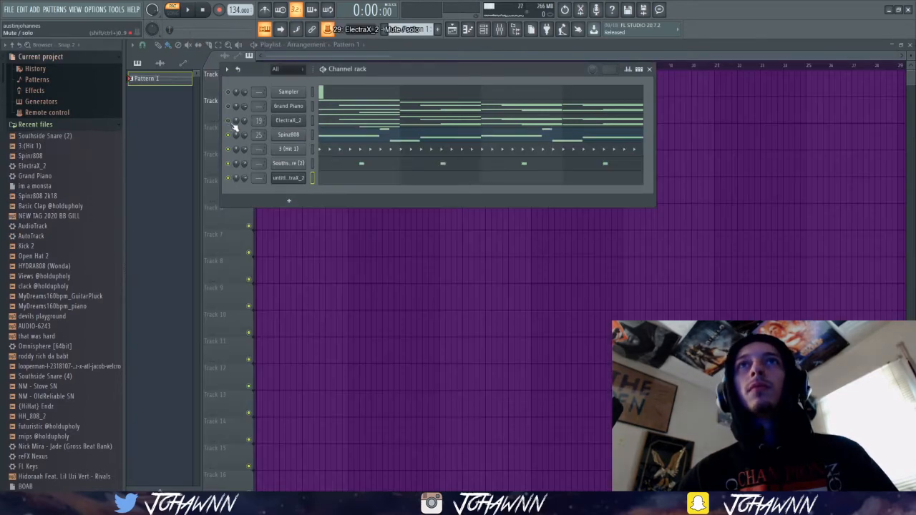
{"action": "left_click", "coordinate": [411, 46]}
{"action": "key", "text": "space"}
{"action": "key", "text": "l"}
{"action": "key", "text": "space"}
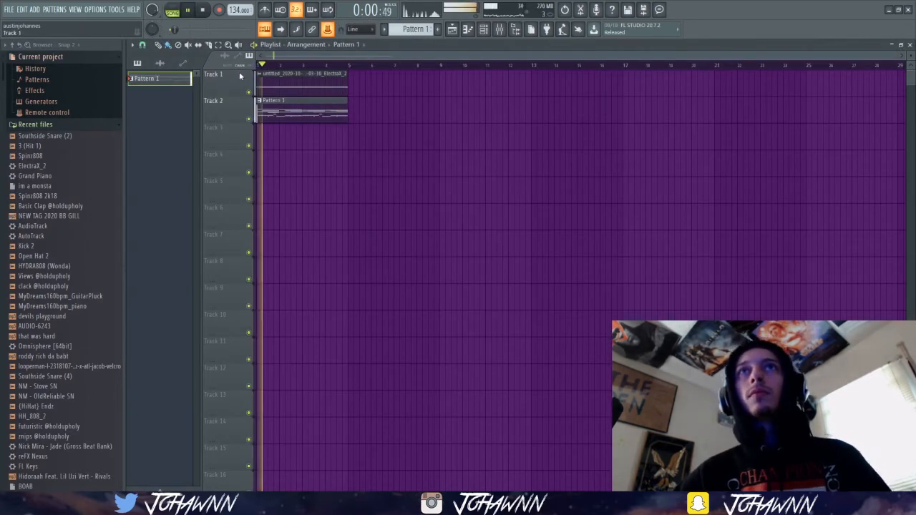
Try a shorter D5 note in bar 2 of the Spinz808 piano roll during playback and restore its length to the bar's end.
{"action": "left_click", "coordinate": [484, 28]}
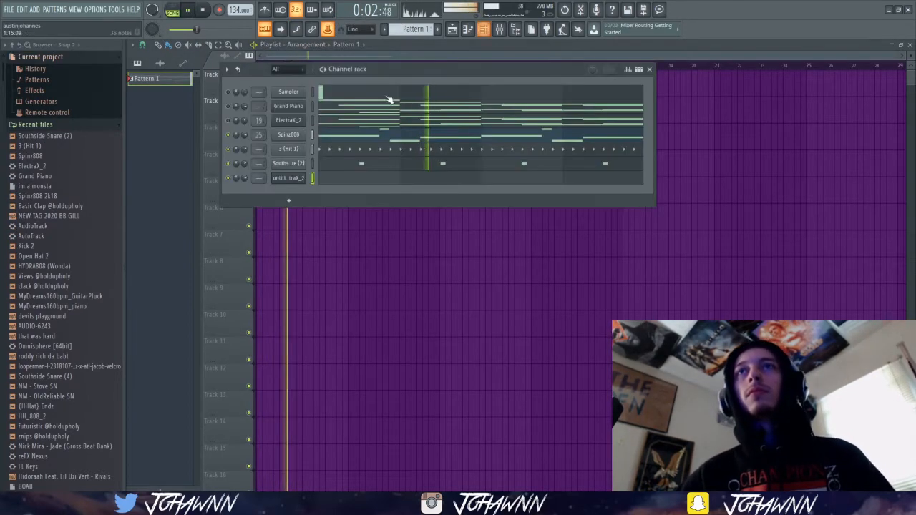
{"action": "left_click", "coordinate": [386, 136]}
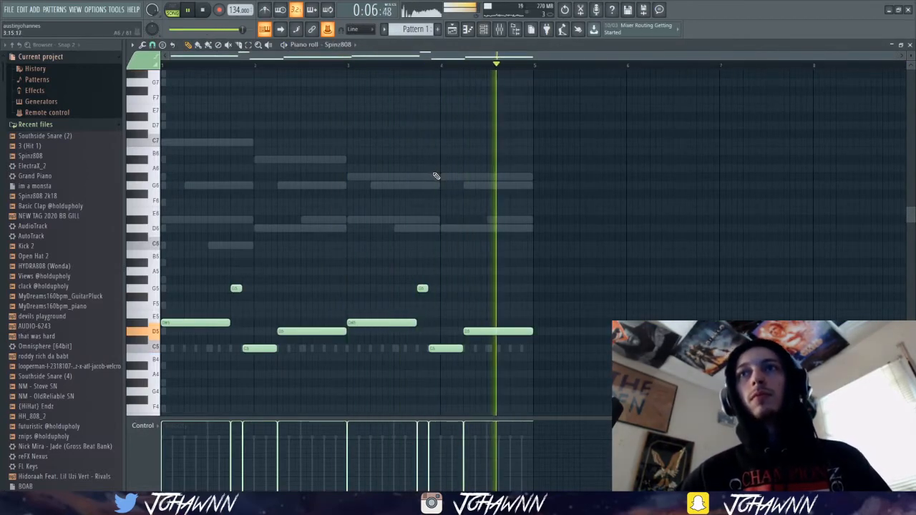
{"action": "left_click_drag", "start_coordinate": [346, 331], "coordinate": [290, 332]}
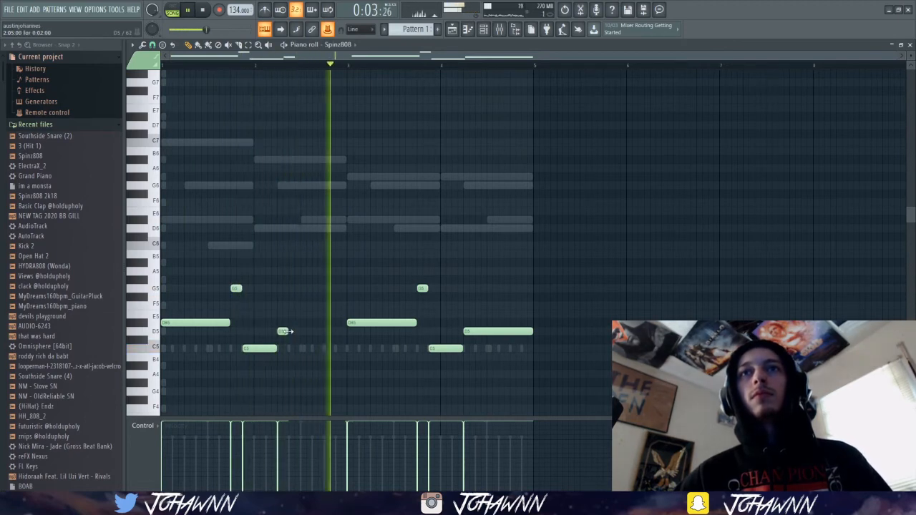
{"action": "left_click_drag", "start_coordinate": [288, 331], "coordinate": [346, 331]}
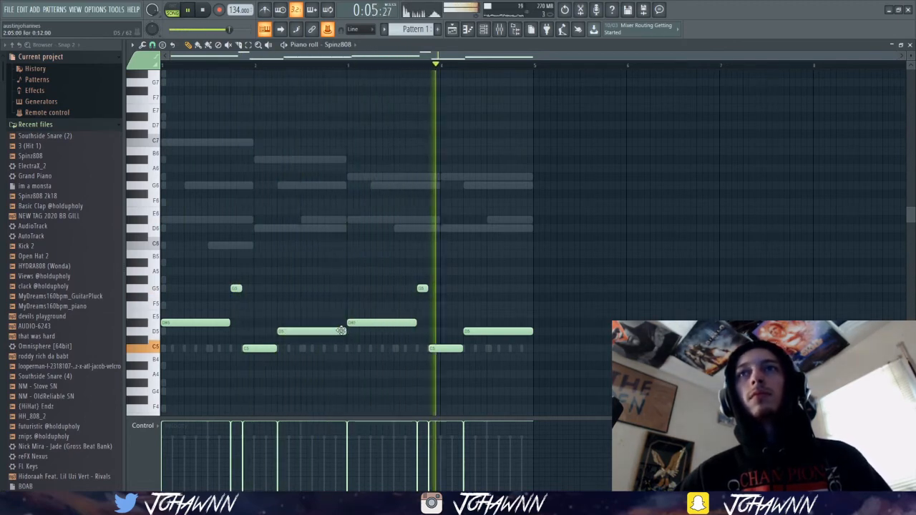
{"action": "key", "text": "space"}
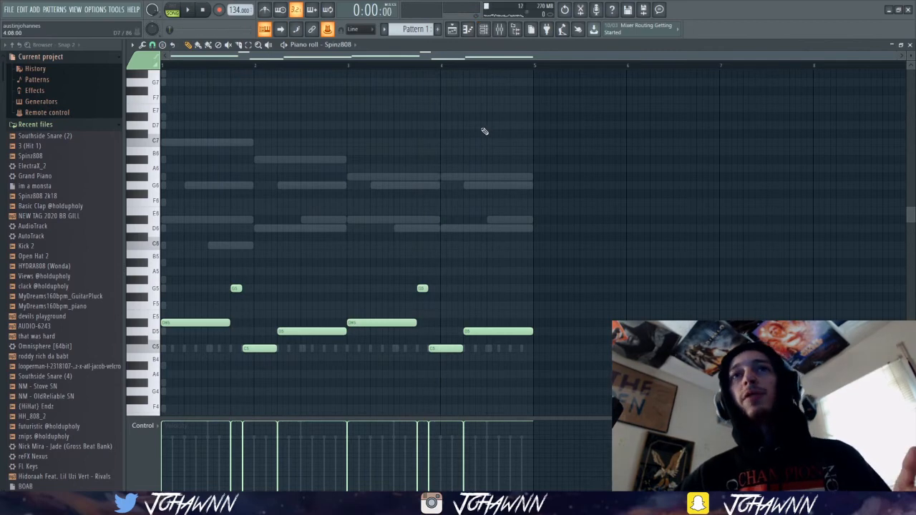
Move the rendered ElectraX_2 audio channel up three places in the channel rack, directly below the ElectraX_2 instrument.
{"action": "left_click", "coordinate": [488, 37]}
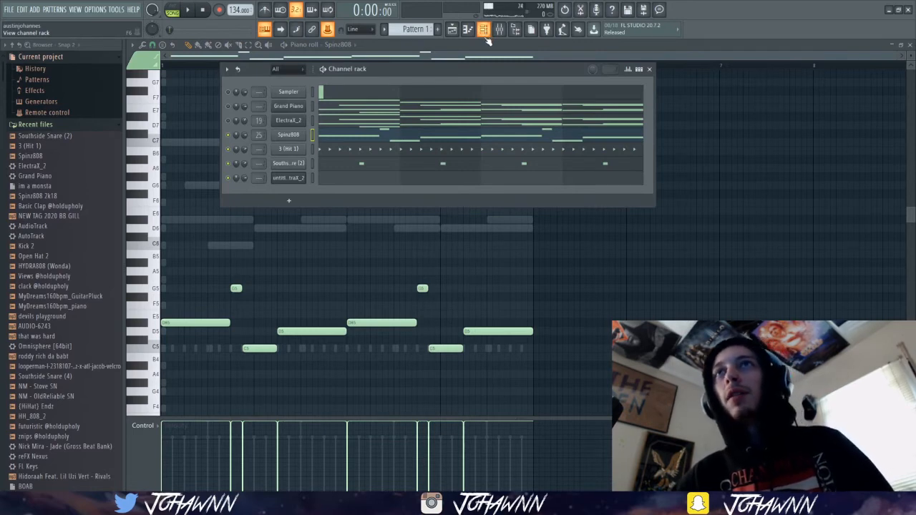
{"action": "left_click", "coordinate": [490, 48]}
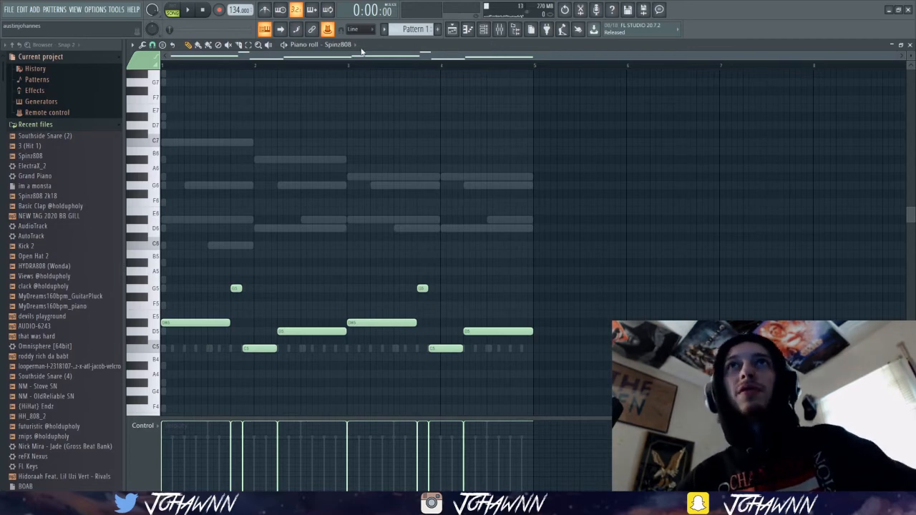
{"action": "left_click", "coordinate": [497, 32]}
{"action": "left_click", "coordinate": [493, 32]}
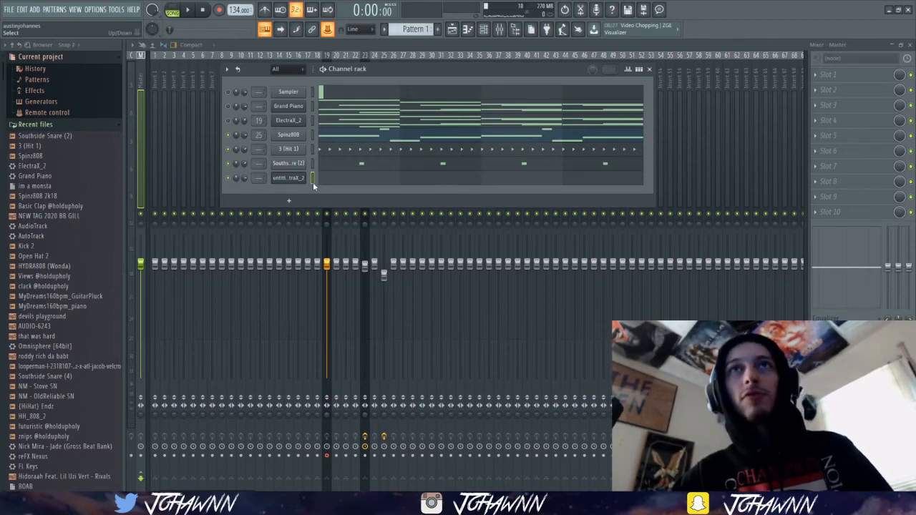
{"action": "key", "text": "alt+Up"}
{"action": "key", "text": "alt+Up"}
{"action": "key", "text": "alt+Up"}
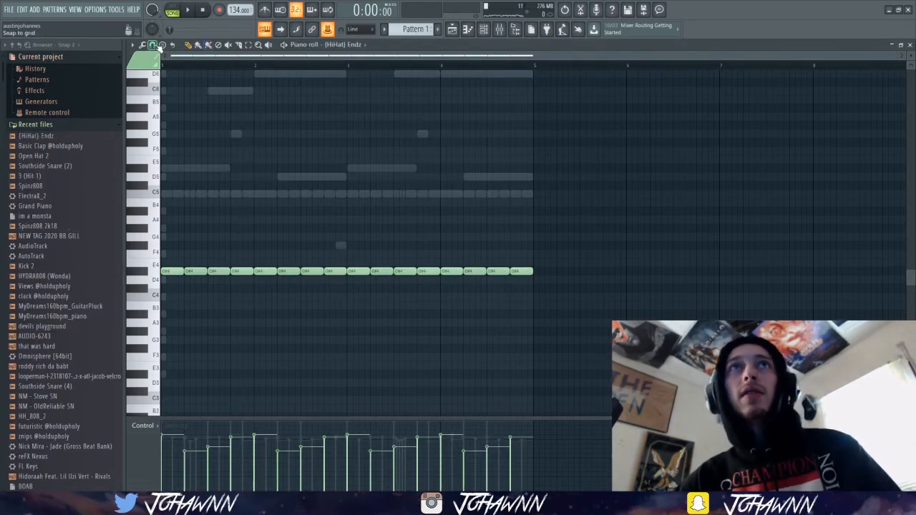
Set the {HiHat} Endz piano roll's snap to 1/3 beat and paint three F#4 notes on the second beat of bar 2.
{"action": "left_click", "coordinate": [153, 45]}
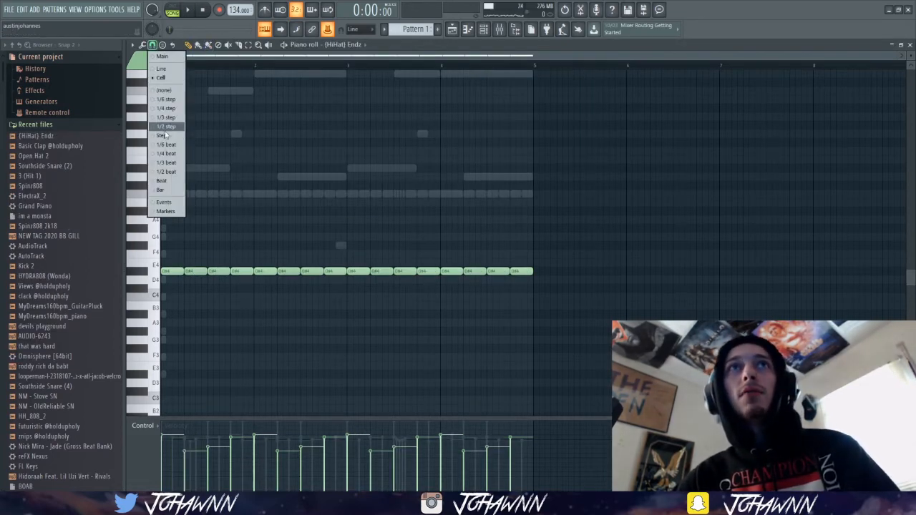
{"action": "left_click", "coordinate": [171, 118]}
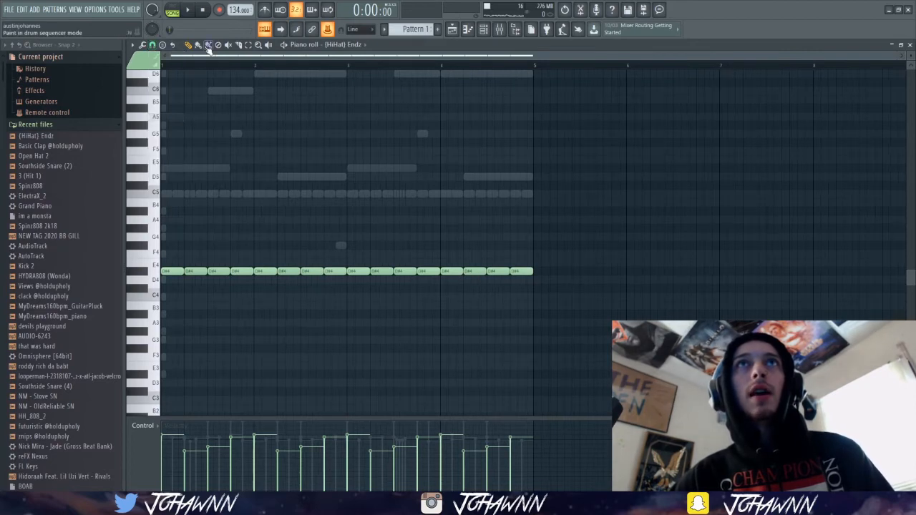
{"action": "scroll", "coordinate": [256, 298], "scroll_direction": "up", "scroll_amount": 2}
{"action": "left_click", "coordinate": [152, 44]}
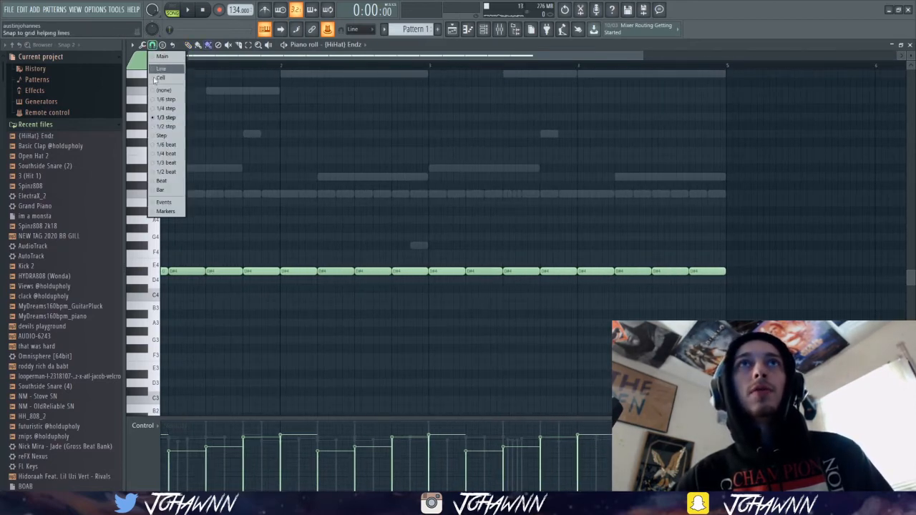
{"action": "left_click", "coordinate": [169, 163]}
{"action": "scroll", "coordinate": [249, 329], "scroll_direction": "up", "scroll_amount": 2}
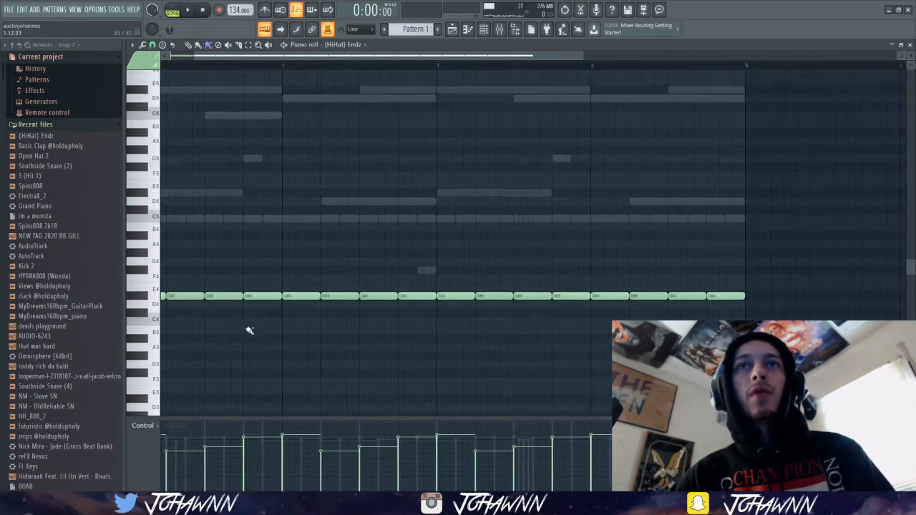
{"action": "scroll", "coordinate": [306, 315], "scroll_direction": "down", "scroll_amount": 2}
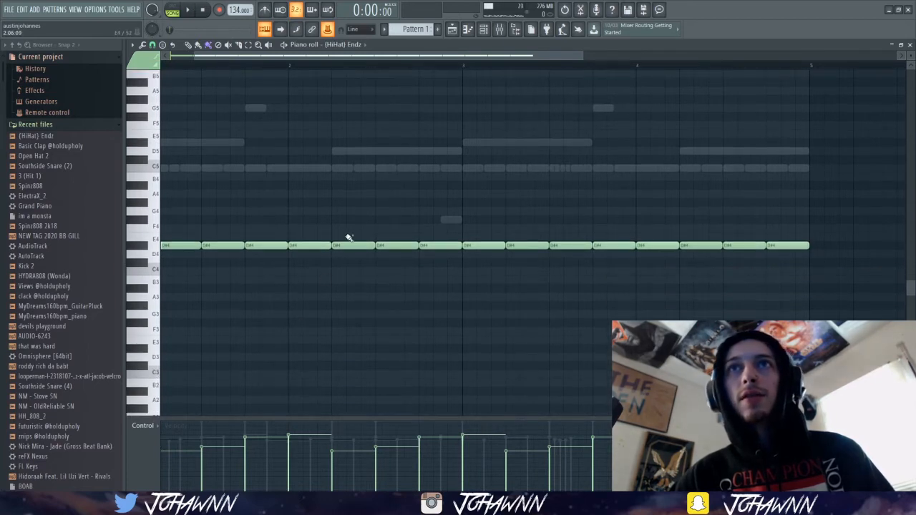
{"action": "left_click_drag", "start_coordinate": [339, 222], "coordinate": [379, 226]}
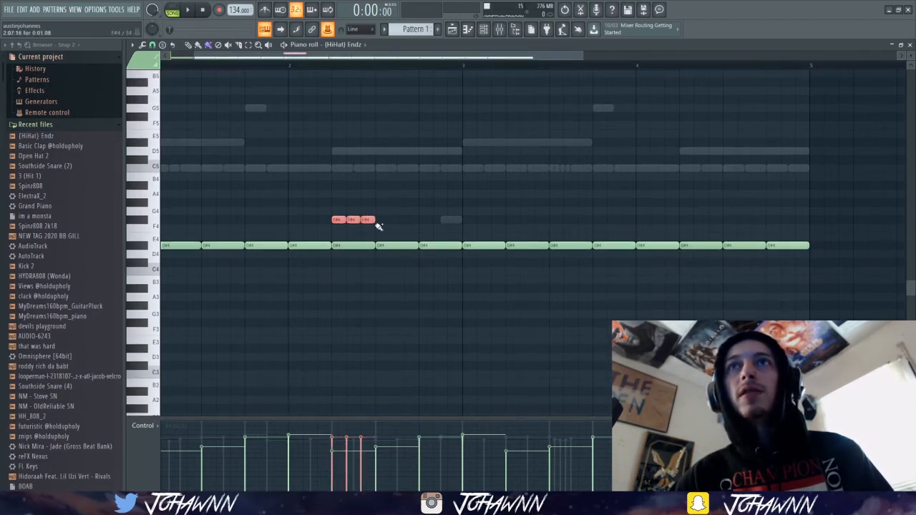
Paint three descending hi-hat notes, C#4, C4 and B3, across the third beat of bar 4 and play the arrangement back.
{"action": "scroll", "coordinate": [355, 331], "scroll_direction": "down", "scroll_amount": 3}
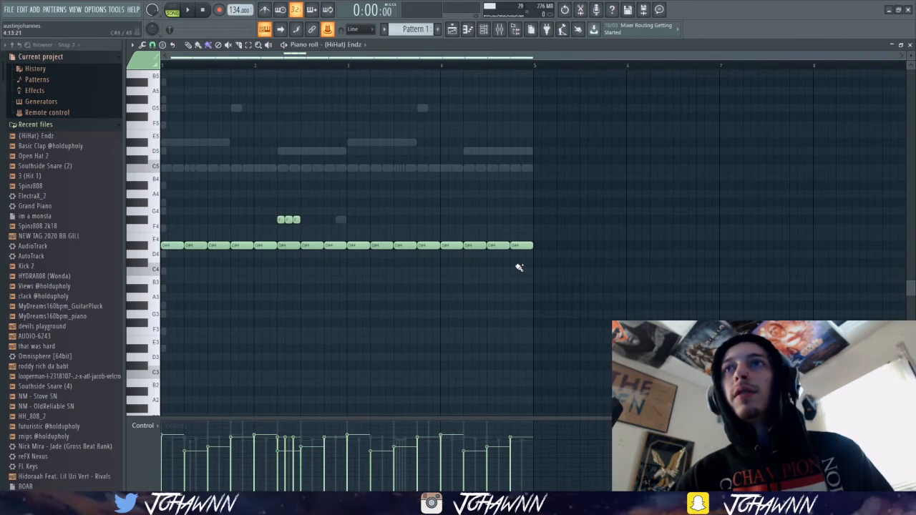
{"action": "left_click_drag", "start_coordinate": [492, 265], "coordinate": [508, 280]}
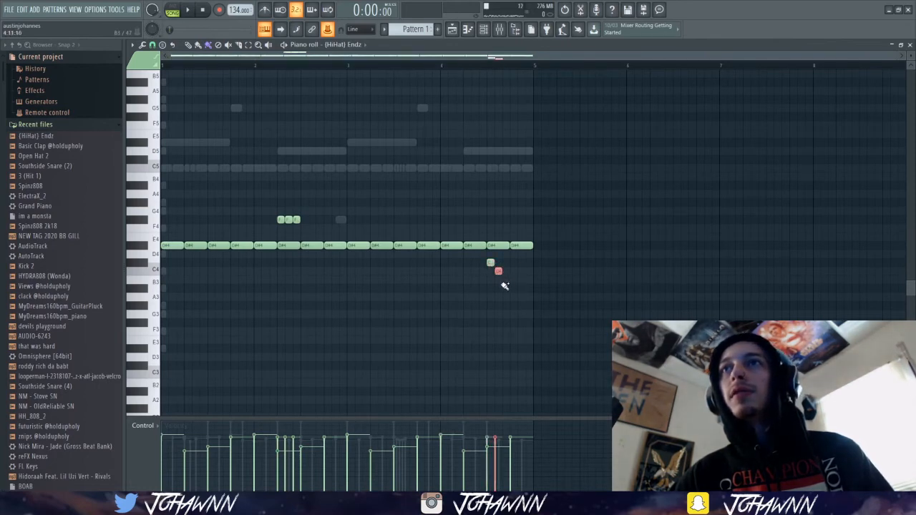
{"action": "left_click", "coordinate": [506, 280]}
{"action": "key", "text": "space"}
{"action": "scroll", "coordinate": [327, 302], "scroll_direction": "up", "scroll_amount": 1}
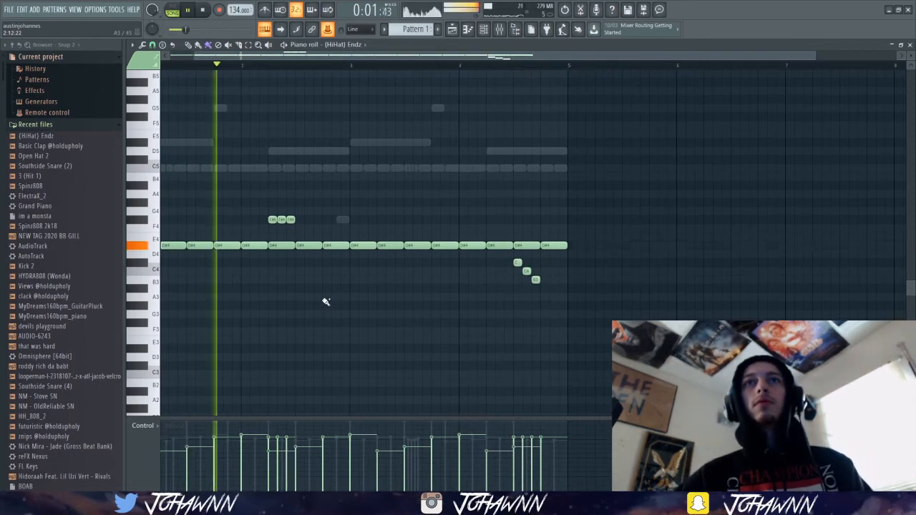
{"action": "scroll", "coordinate": [325, 295], "scroll_direction": "down", "scroll_amount": 1}
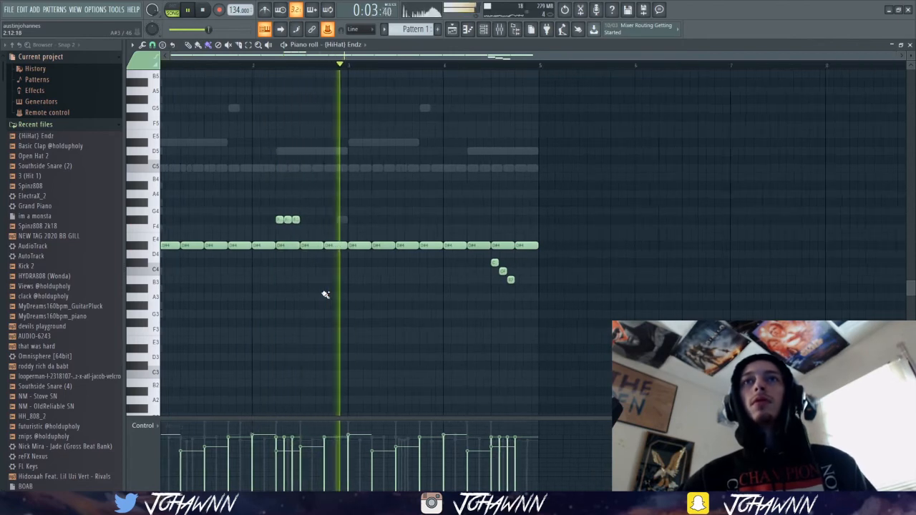
{"action": "scroll", "coordinate": [325, 295], "scroll_direction": "down", "scroll_amount": 1}
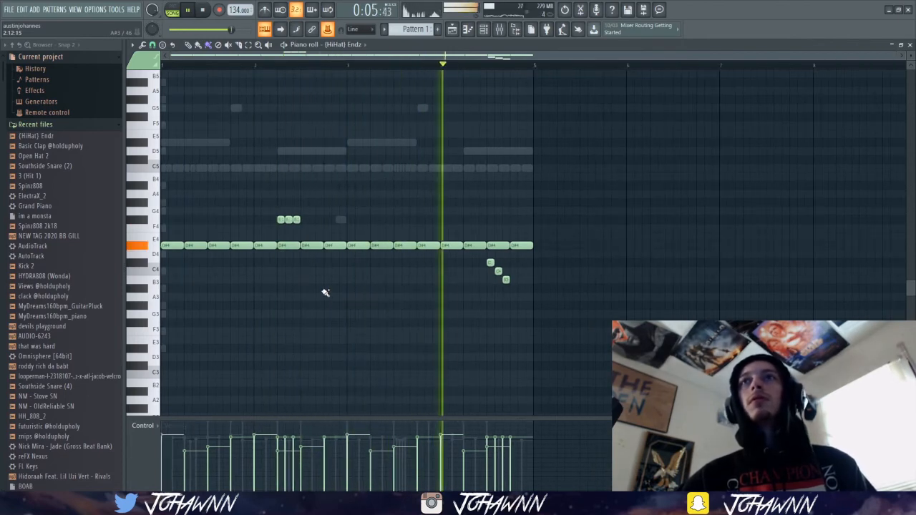
{"action": "scroll", "coordinate": [454, 267], "scroll_direction": "down", "scroll_amount": 4}
{"action": "scroll", "coordinate": [448, 280], "scroll_direction": "up", "scroll_amount": 2}
{"action": "key", "text": "space"}
Show the channel rack and preview the TBP - RamboGone (Vox) and NM - Impact 04 samples from the recent files.
{"action": "left_click", "coordinate": [484, 30]}
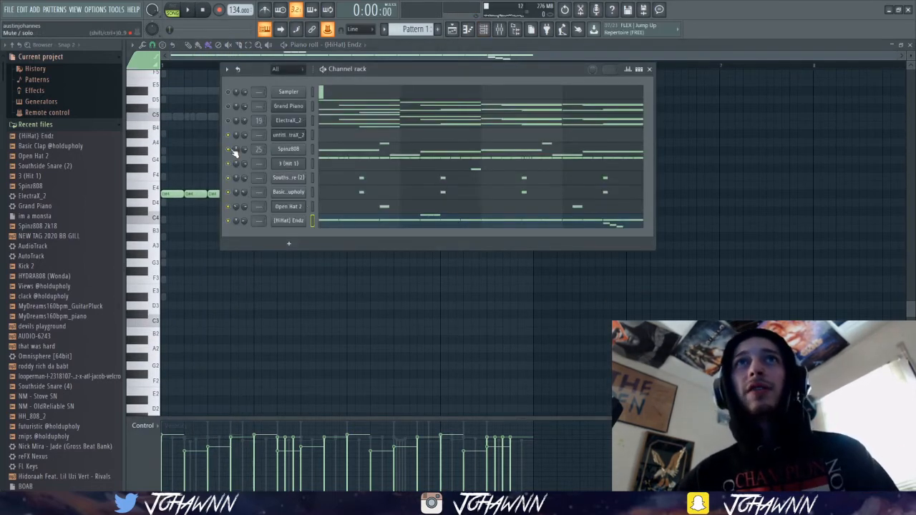
{"action": "scroll", "coordinate": [80, 261], "scroll_direction": "down", "scroll_amount": 10}
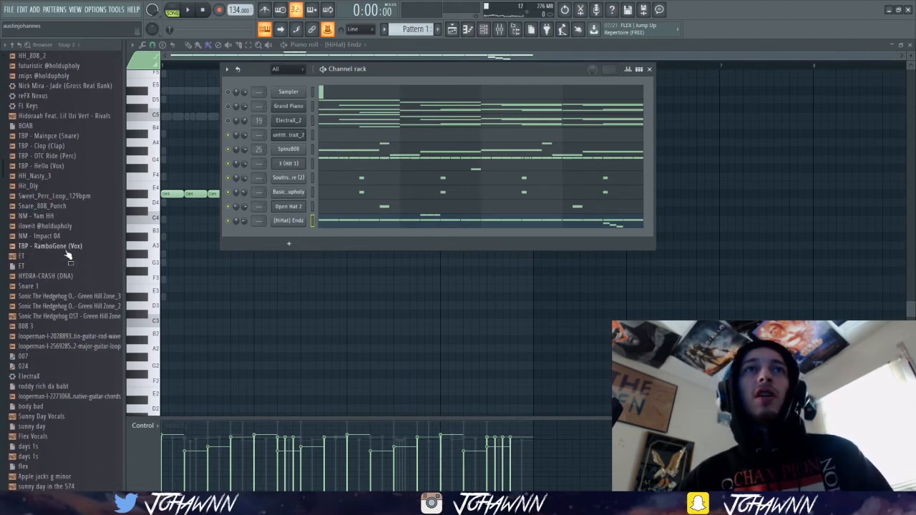
{"action": "left_click", "coordinate": [66, 250]}
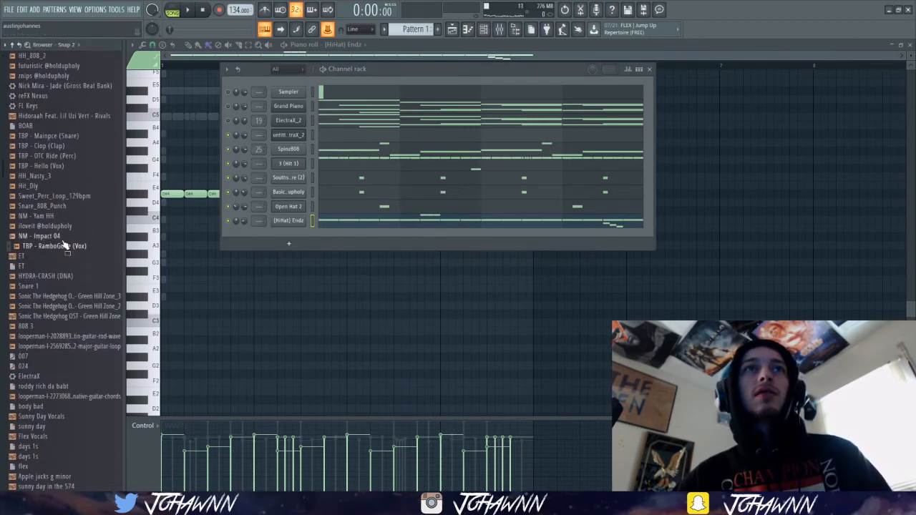
{"action": "left_click", "coordinate": [63, 238]}
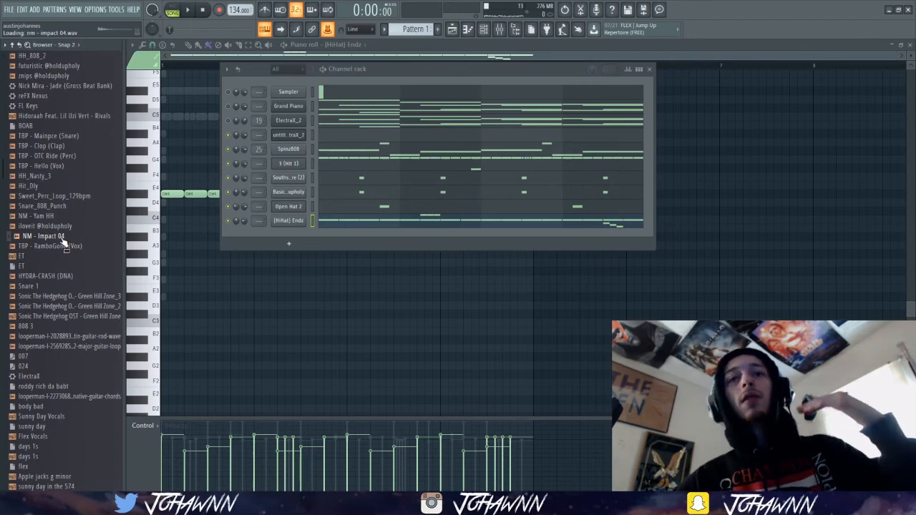
Open the full generator plugin list for adding a channel and look through the available instruments.
{"action": "left_click", "coordinate": [289, 243]}
{"action": "key", "text": "Escape"}
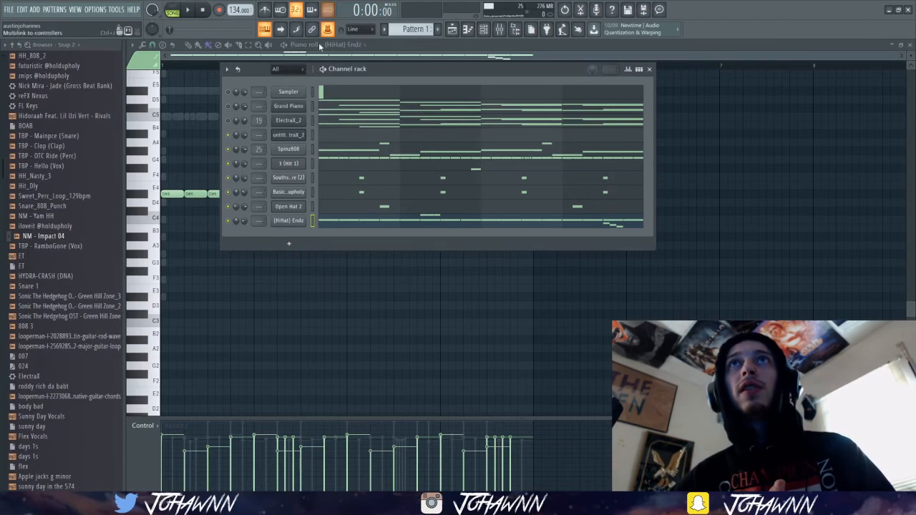
{"action": "left_click", "coordinate": [290, 244]}
{"action": "left_click", "coordinate": [302, 21]}
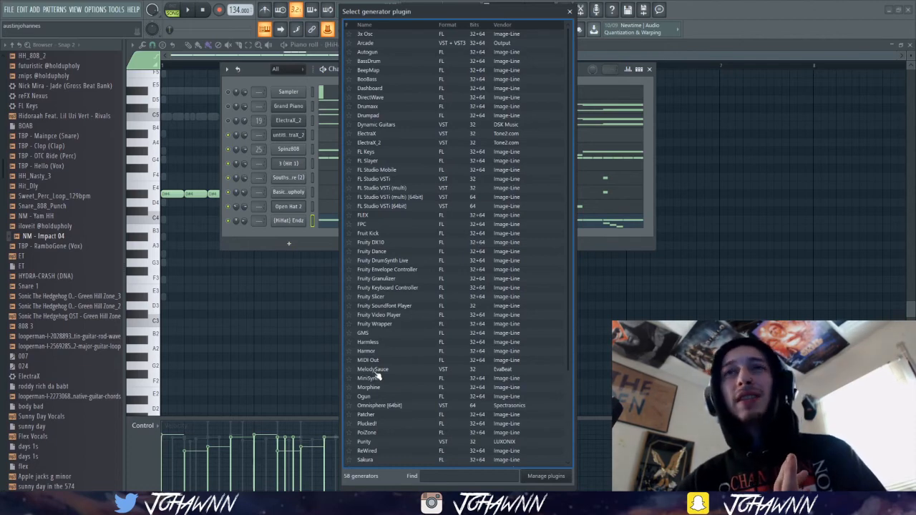
{"action": "scroll", "coordinate": [399, 410], "scroll_direction": "down", "scroll_amount": 4}
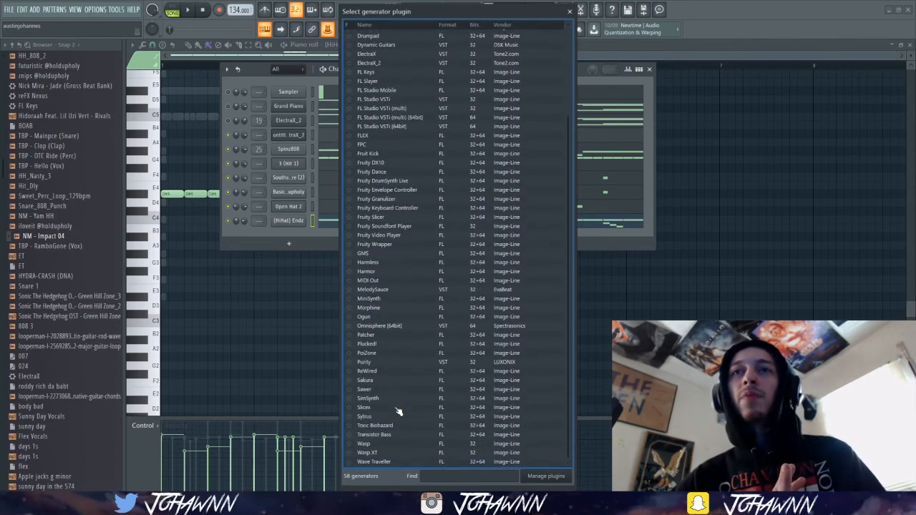